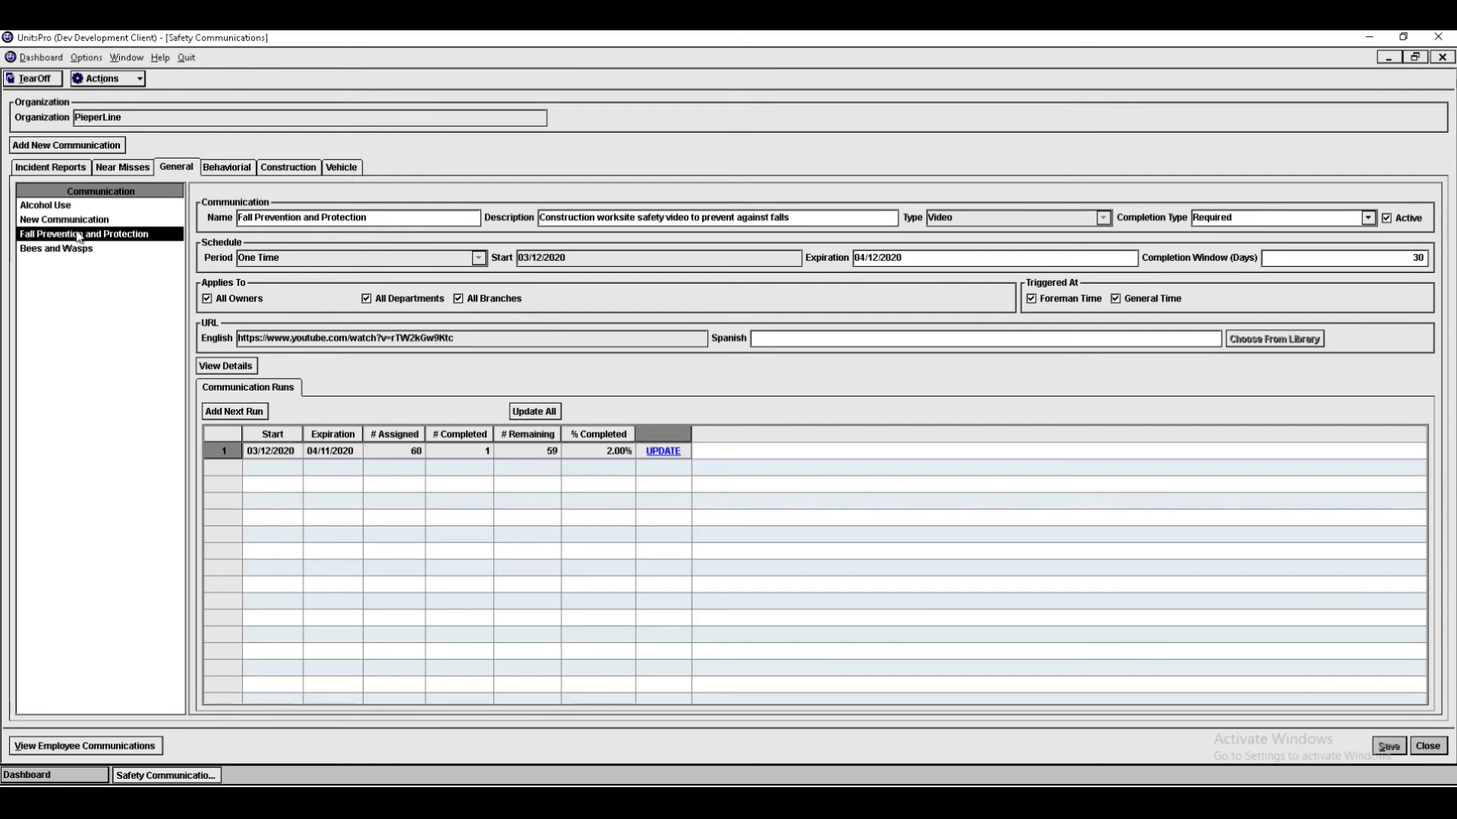
# Step: Check the Incident Reports, Near Misses and General categories, and view the completion type options for the Alcohol Use communication
pyautogui.click(53, 168)
pyautogui.click(115, 170)
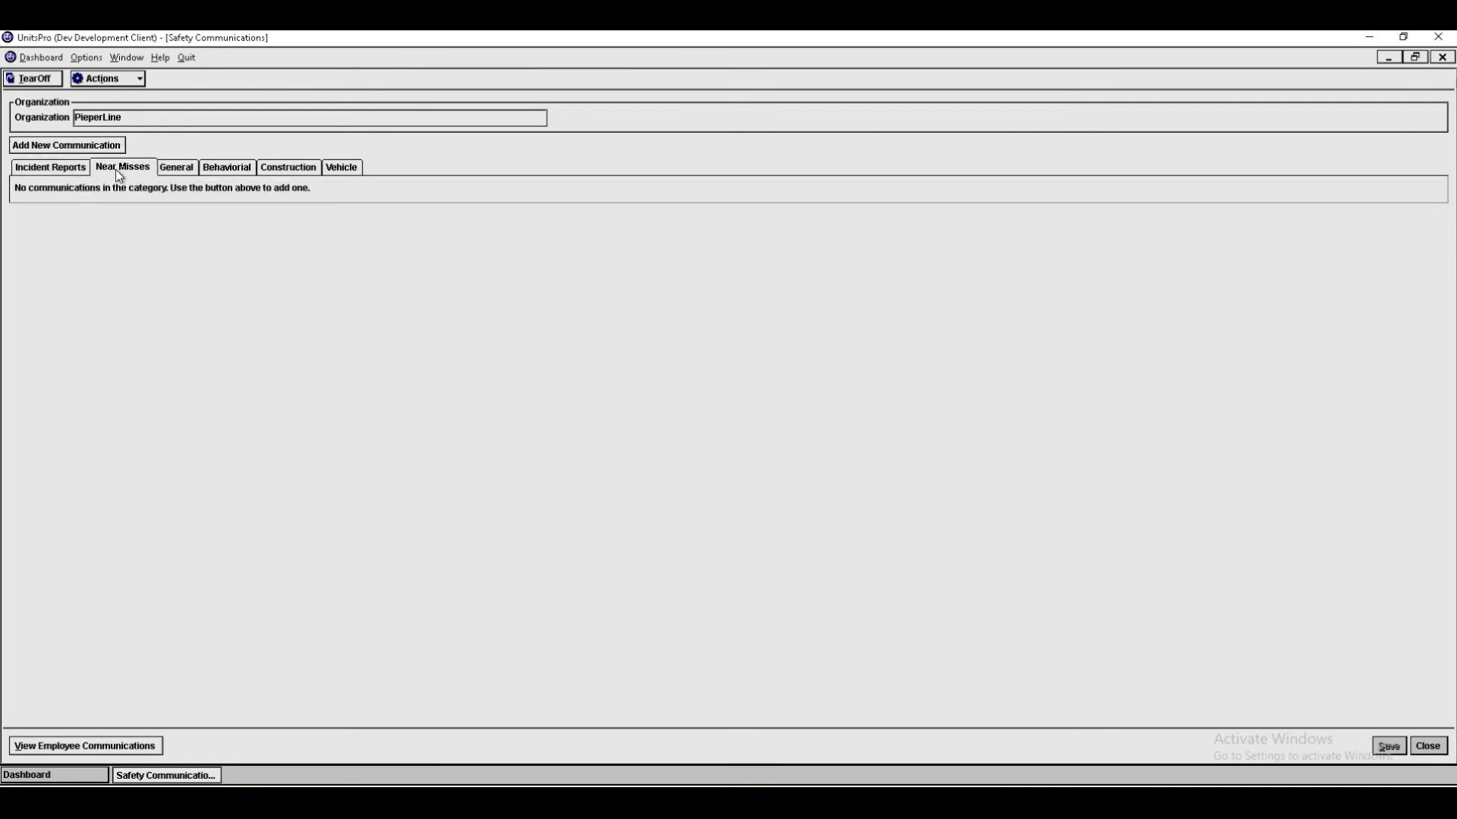
pyautogui.click(189, 168)
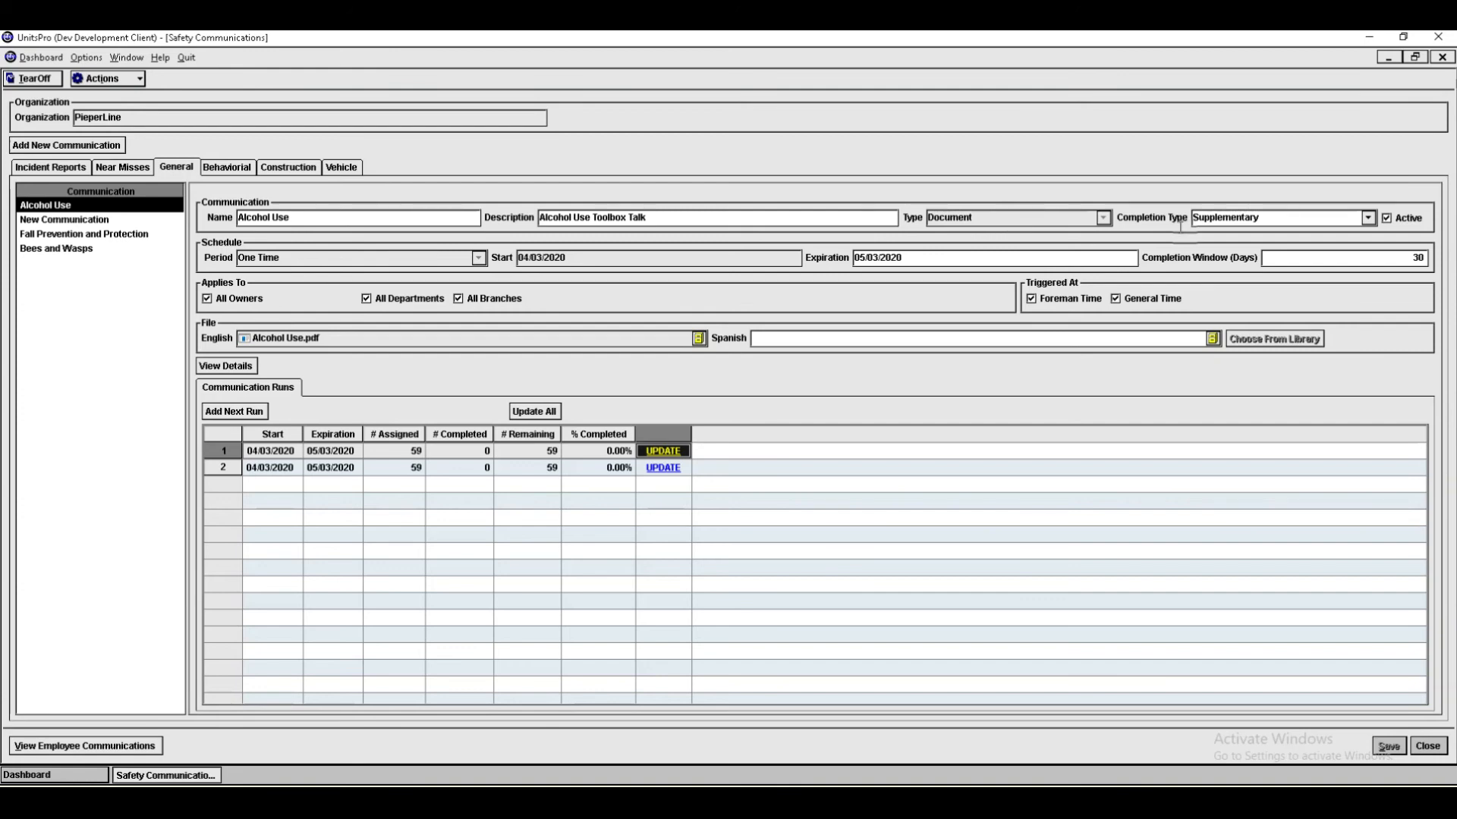
pyautogui.click(1370, 218)
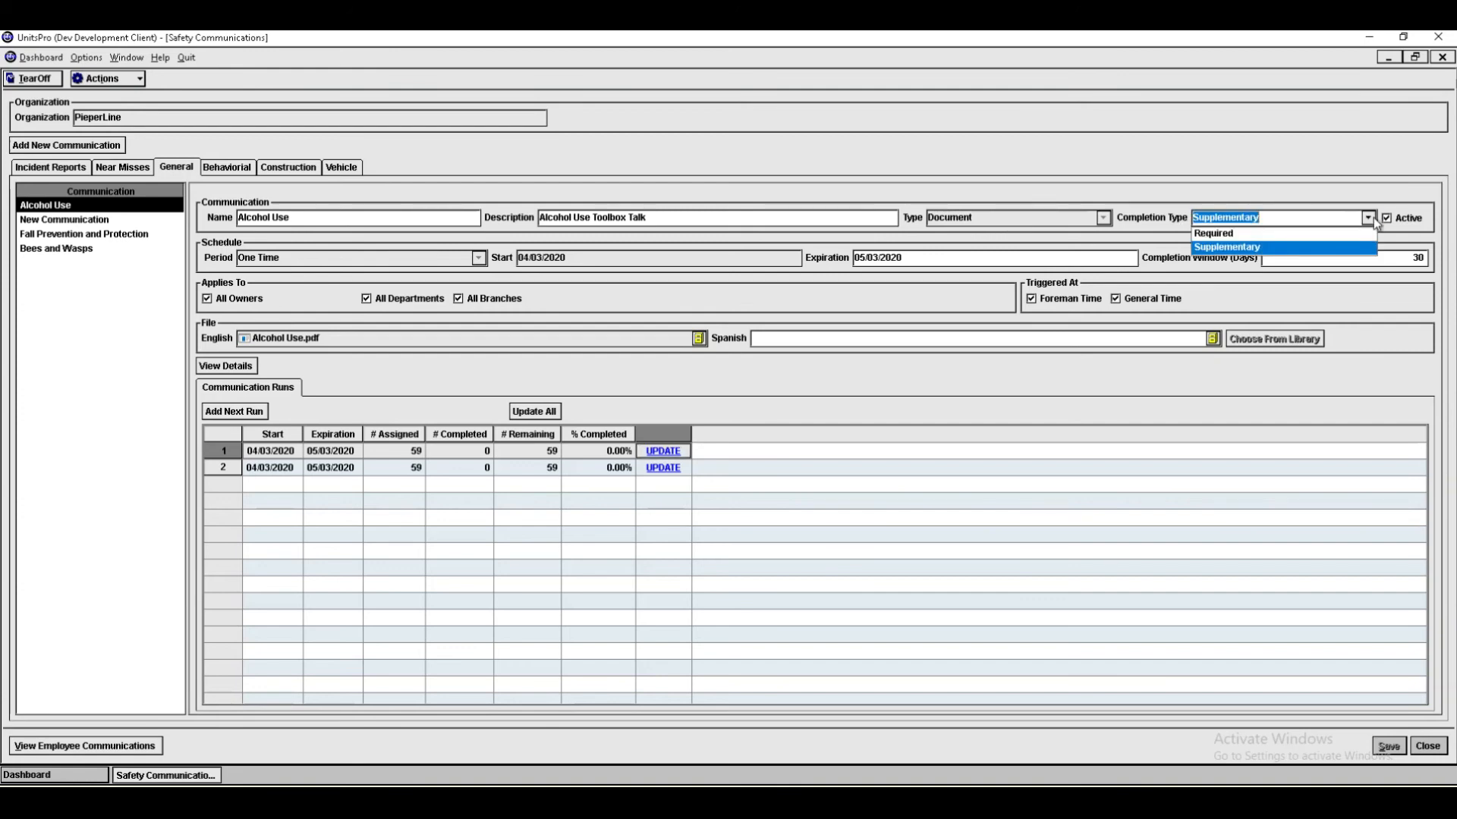
pyautogui.click(1372, 215)
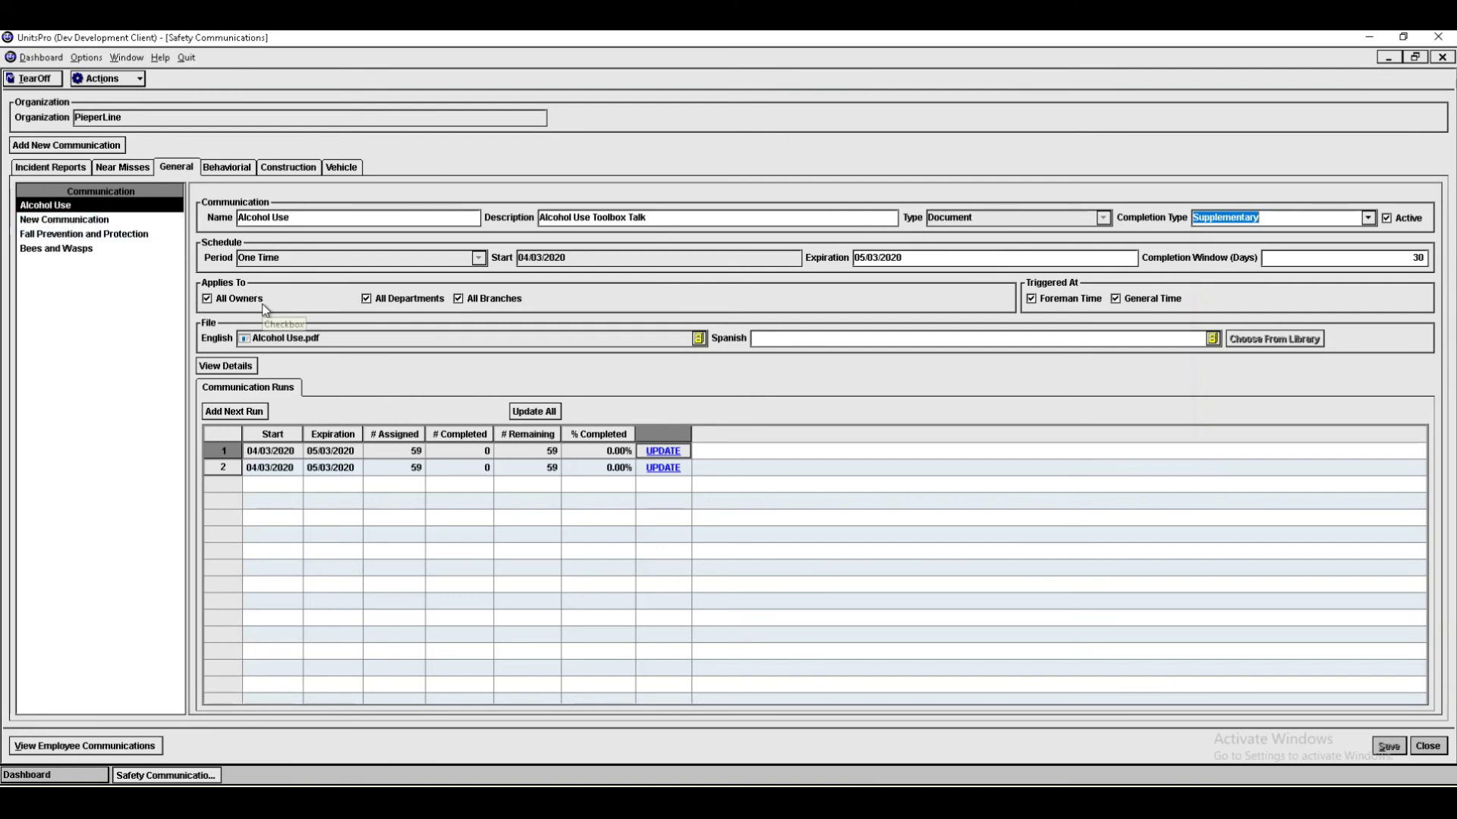
# Step: Try limiting the Alcohol Use communication to the owner We Energies by excluding the other three owners, and reapply it to all owners
pyautogui.click(206, 301)
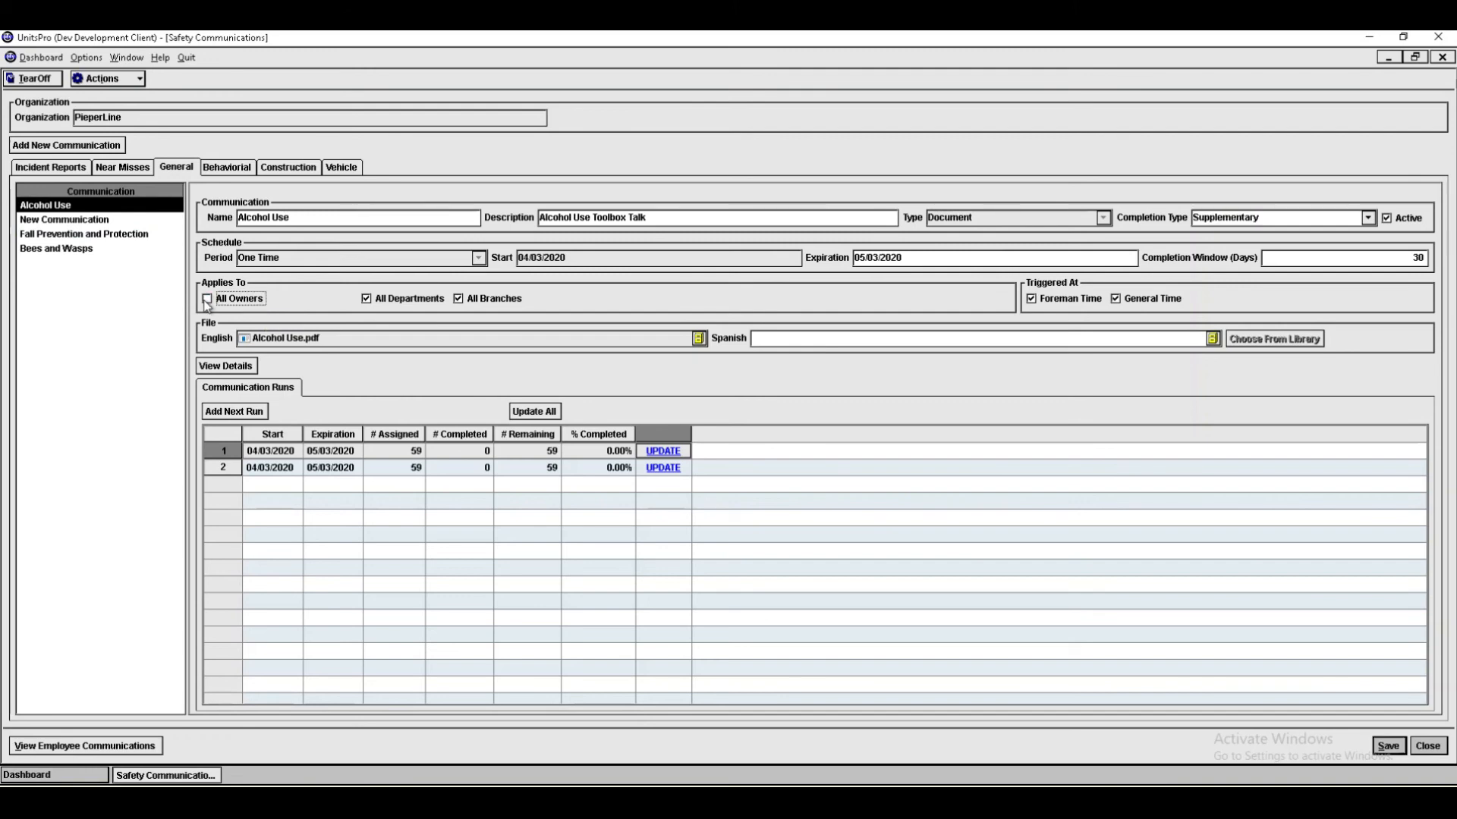
pyautogui.click(326, 388)
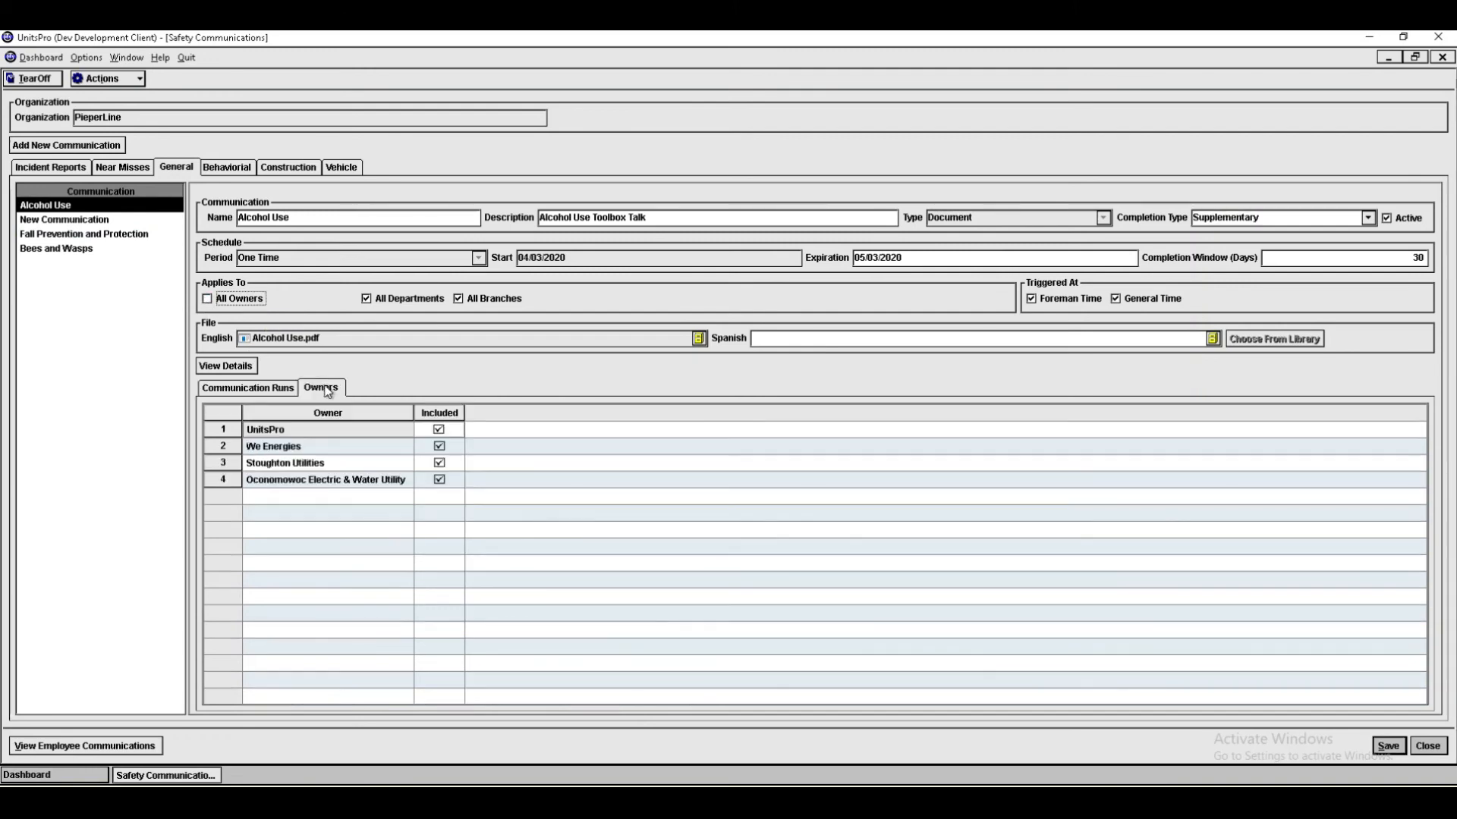
pyautogui.click(438, 451)
pyautogui.click(439, 429)
pyautogui.click(440, 462)
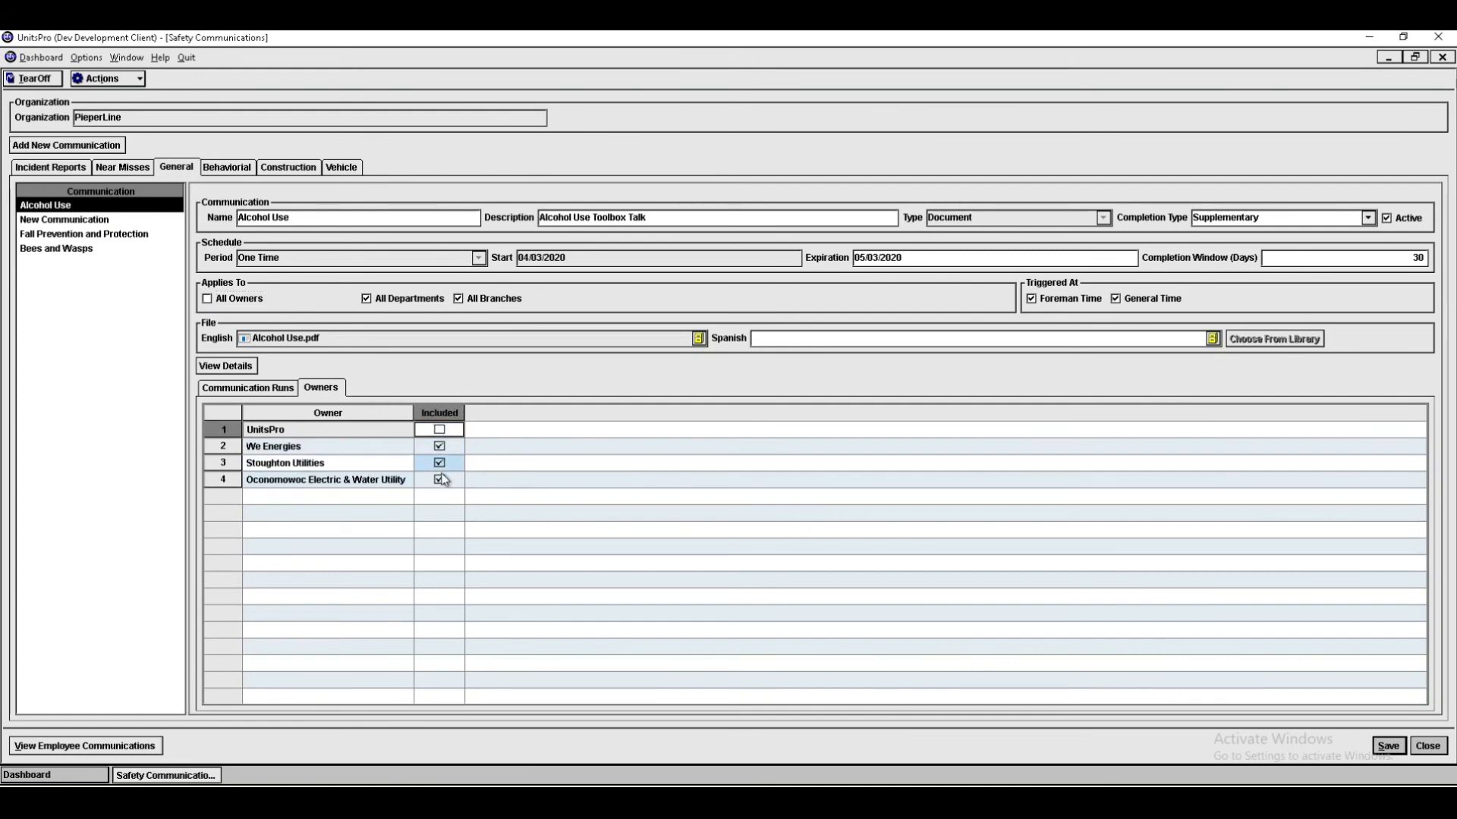
pyautogui.click(440, 479)
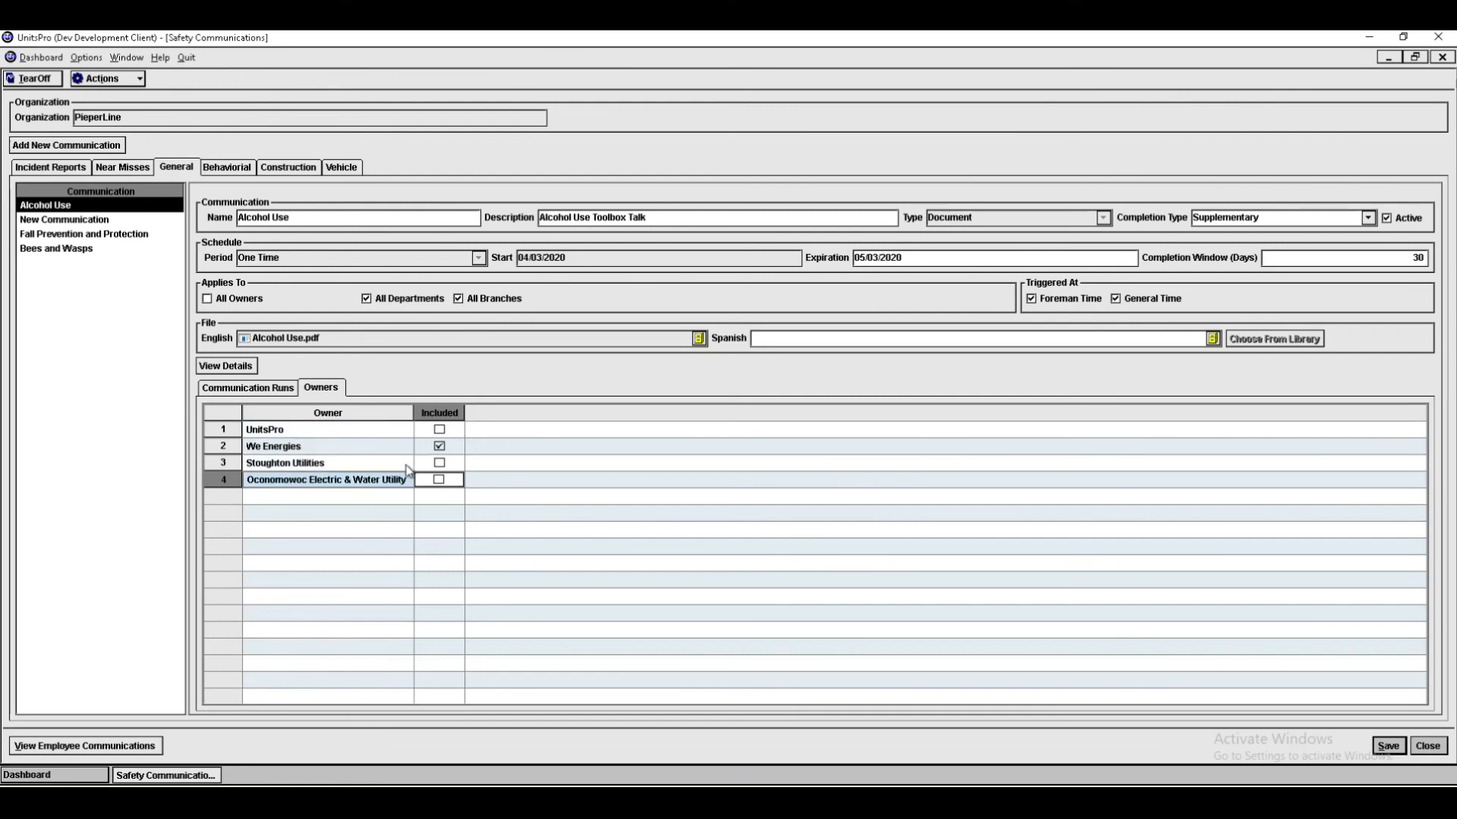
pyautogui.click(274, 390)
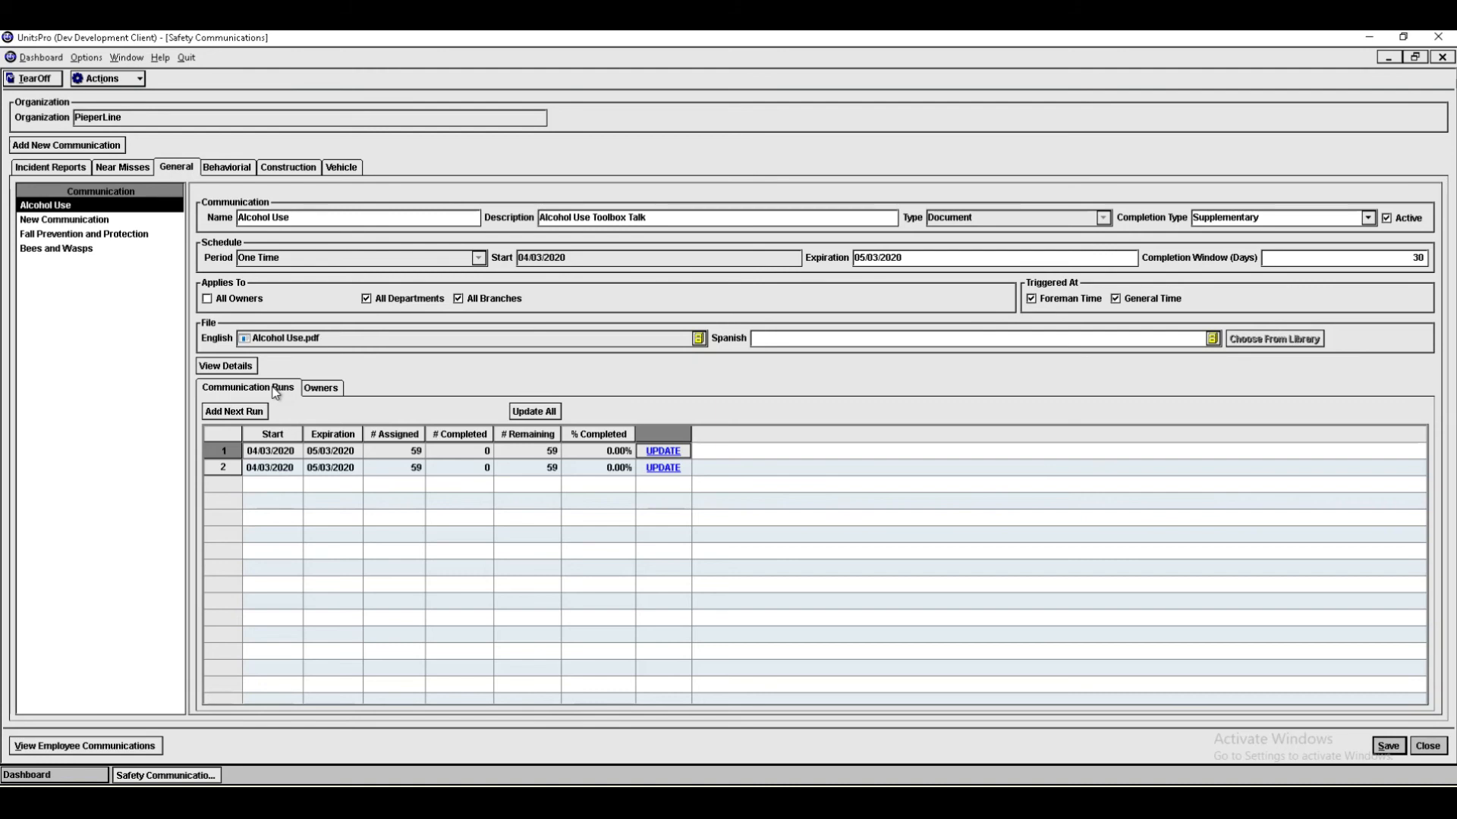
pyautogui.click(320, 388)
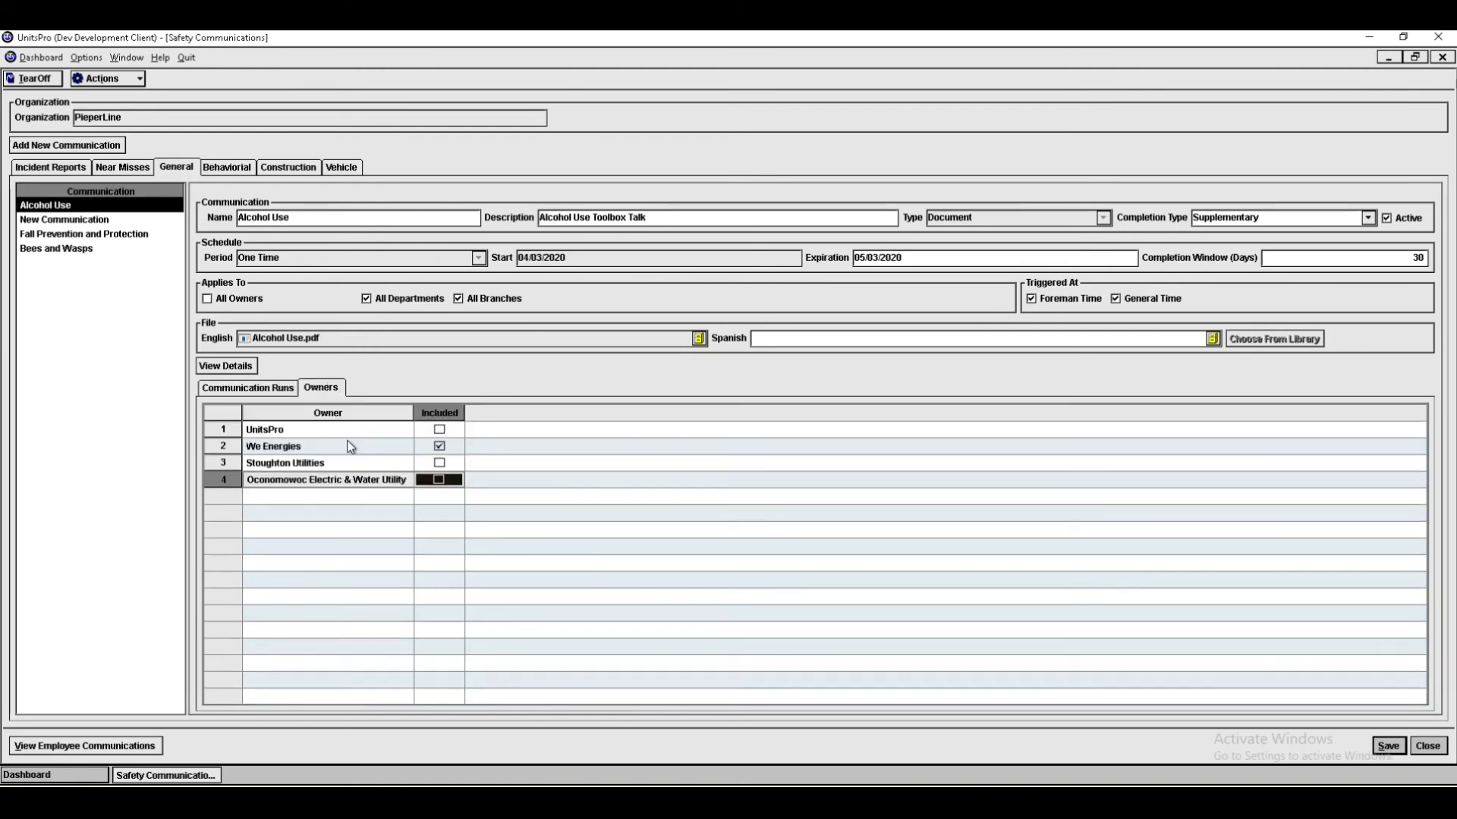
pyautogui.click(439, 446)
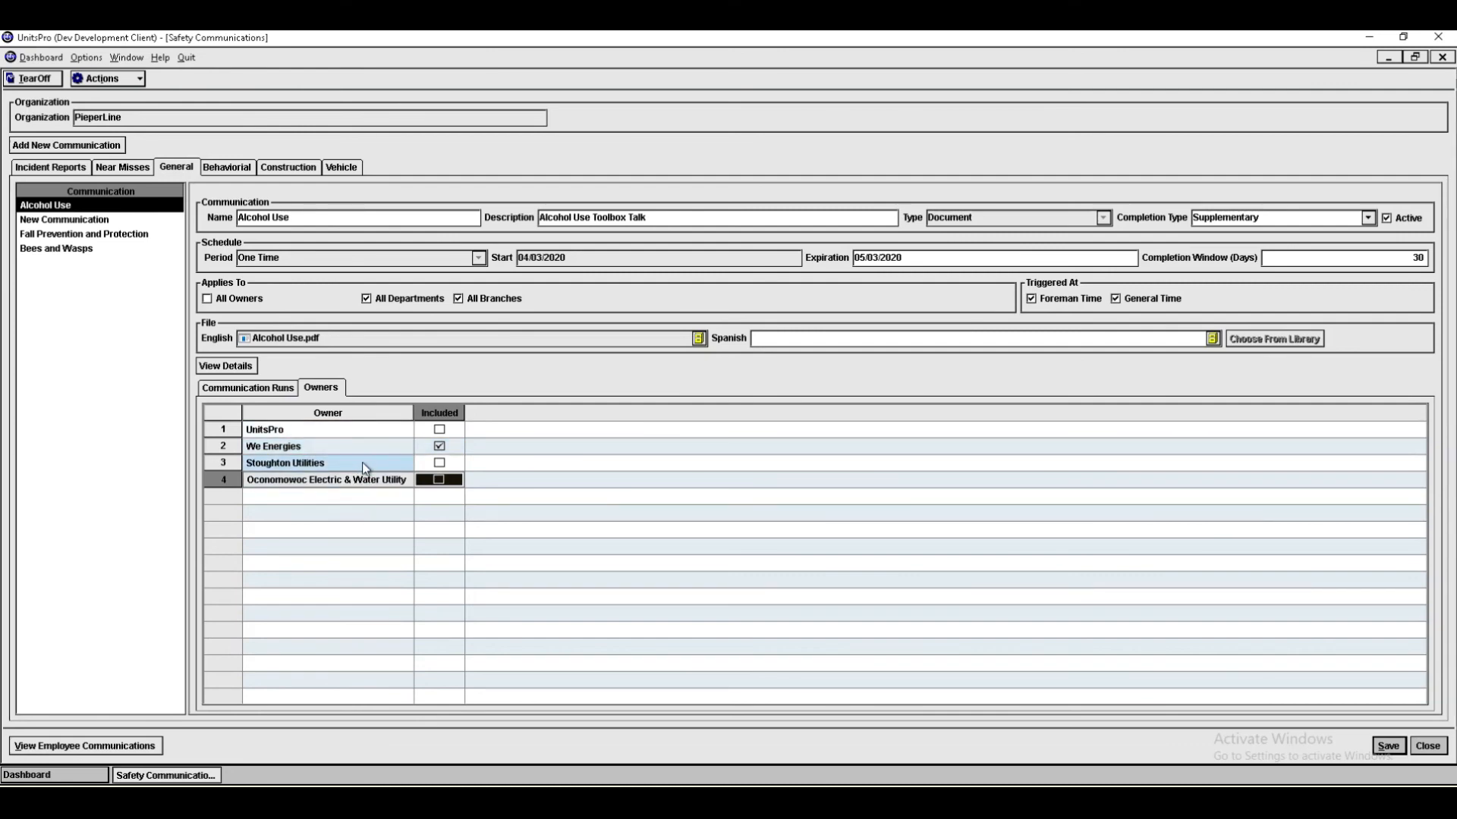
pyautogui.click(211, 297)
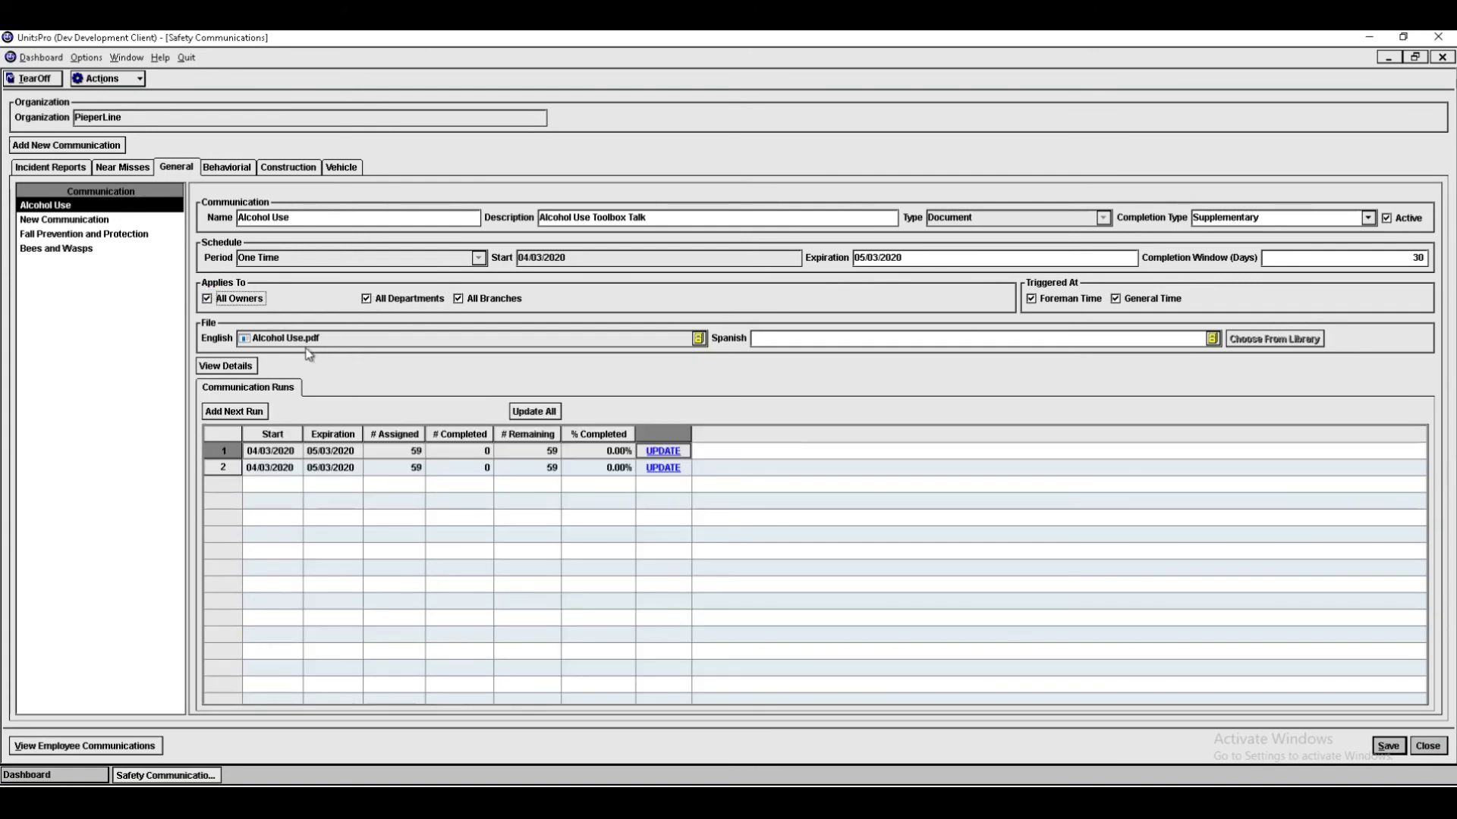
# Step: Turn off All Departments for the Alcohol Use communication, show the individual departments, and reapply it to all departments
pyautogui.click(368, 298)
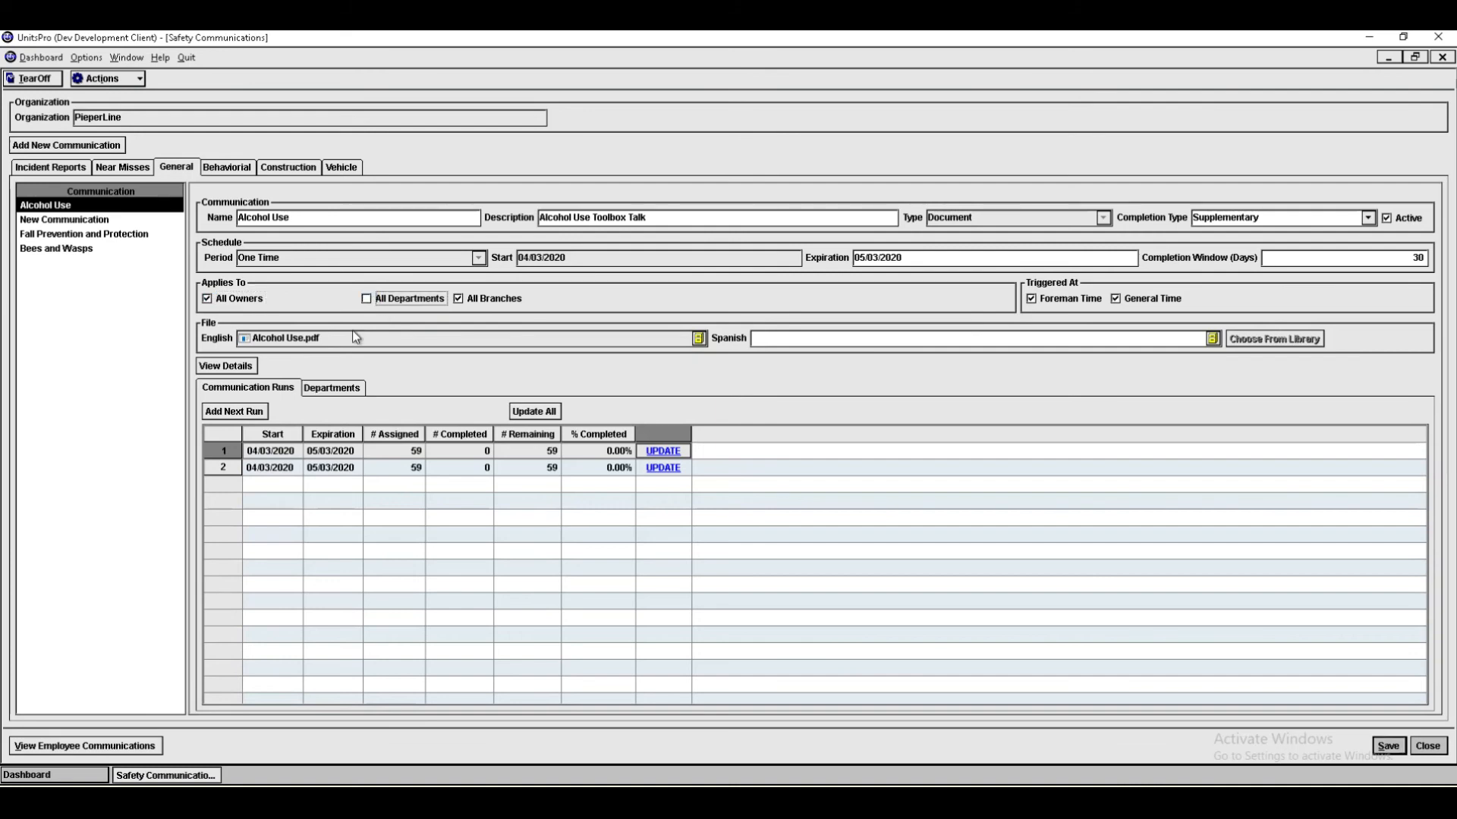
pyautogui.click(332, 387)
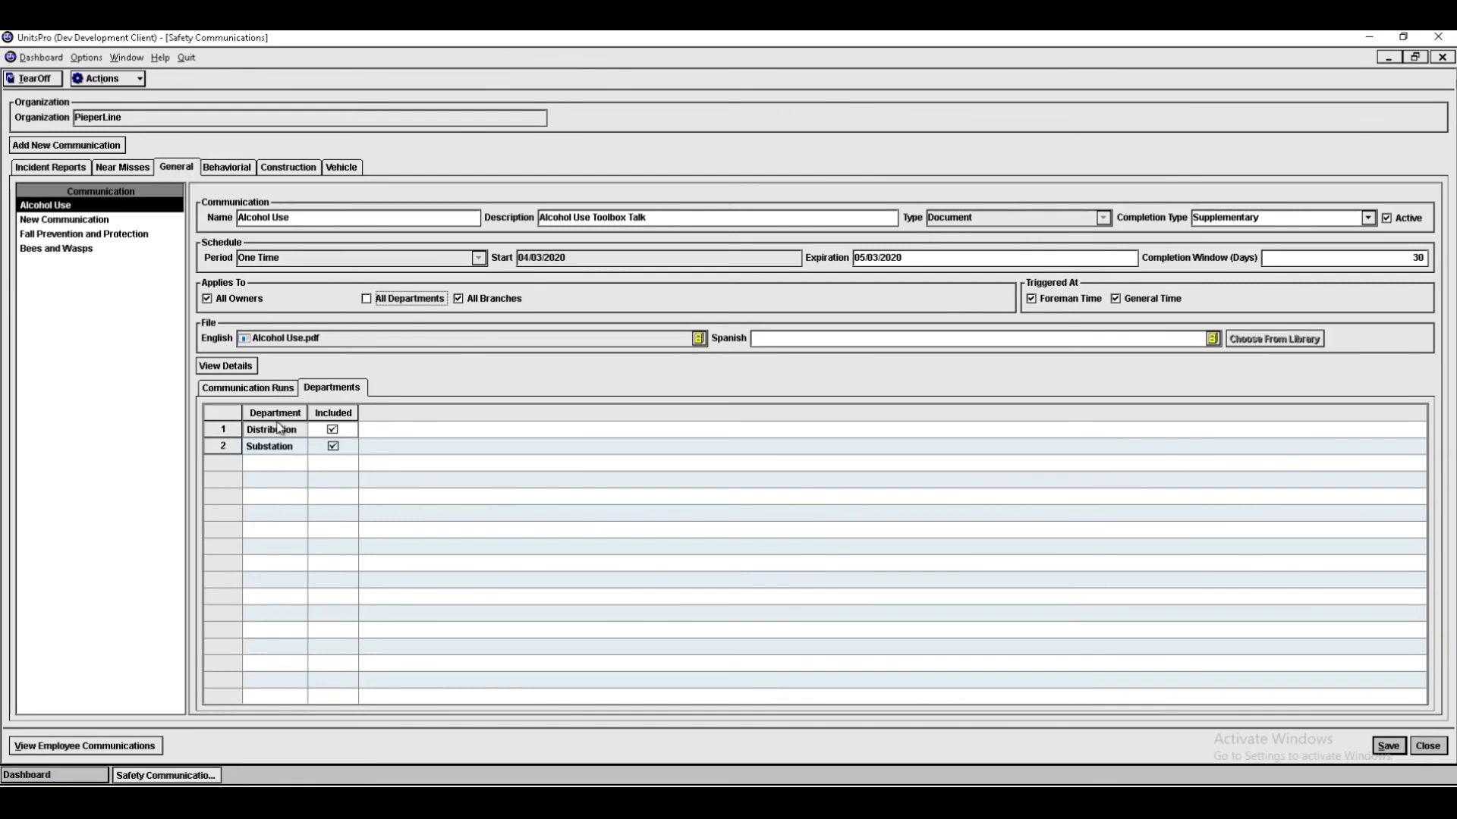
pyautogui.click(367, 298)
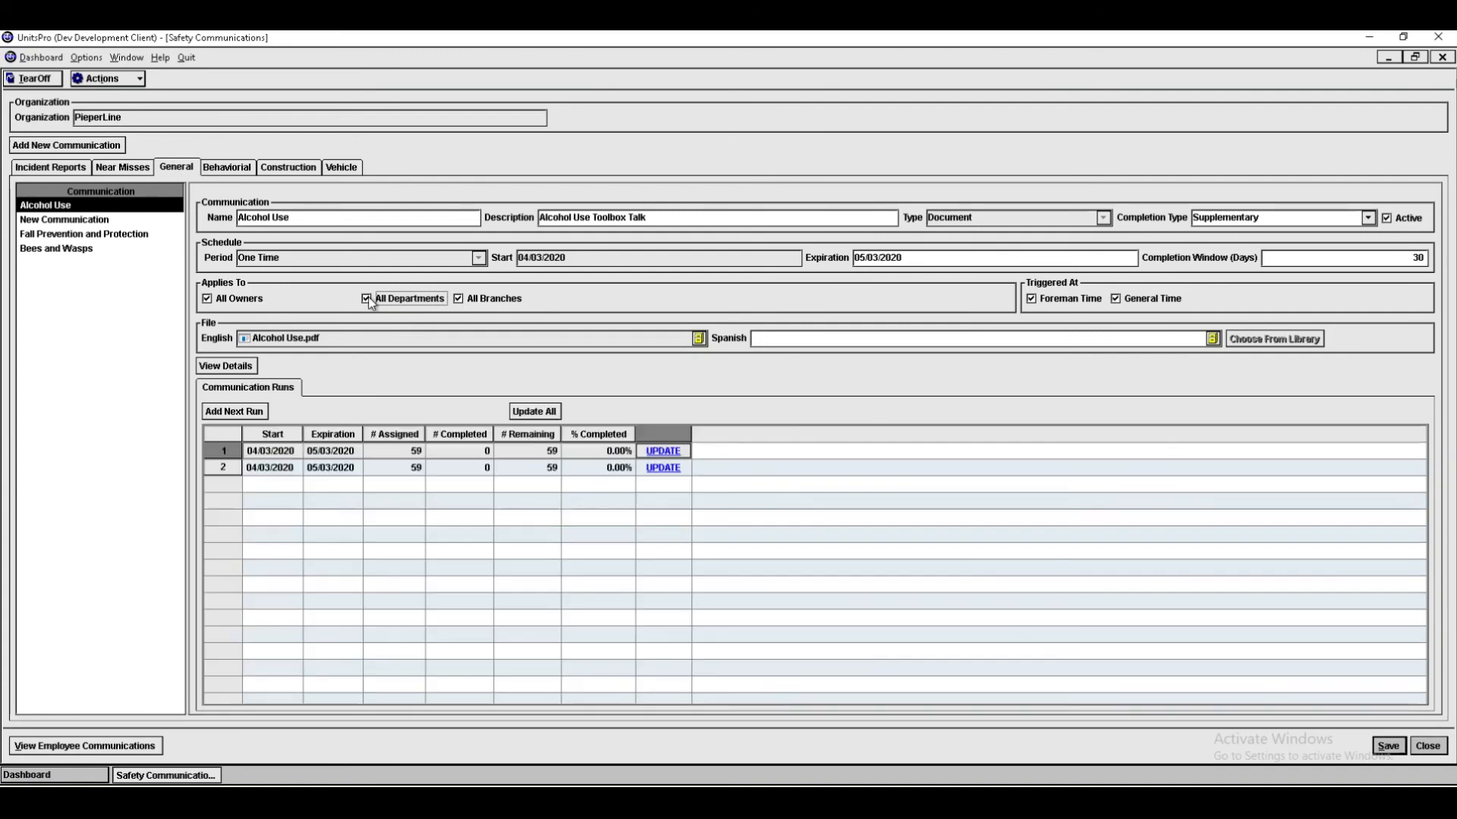
# Step: Turn off All Branches for the Alcohol Use communication, show the individual branches, and reapply it to all branches
pyautogui.click(459, 300)
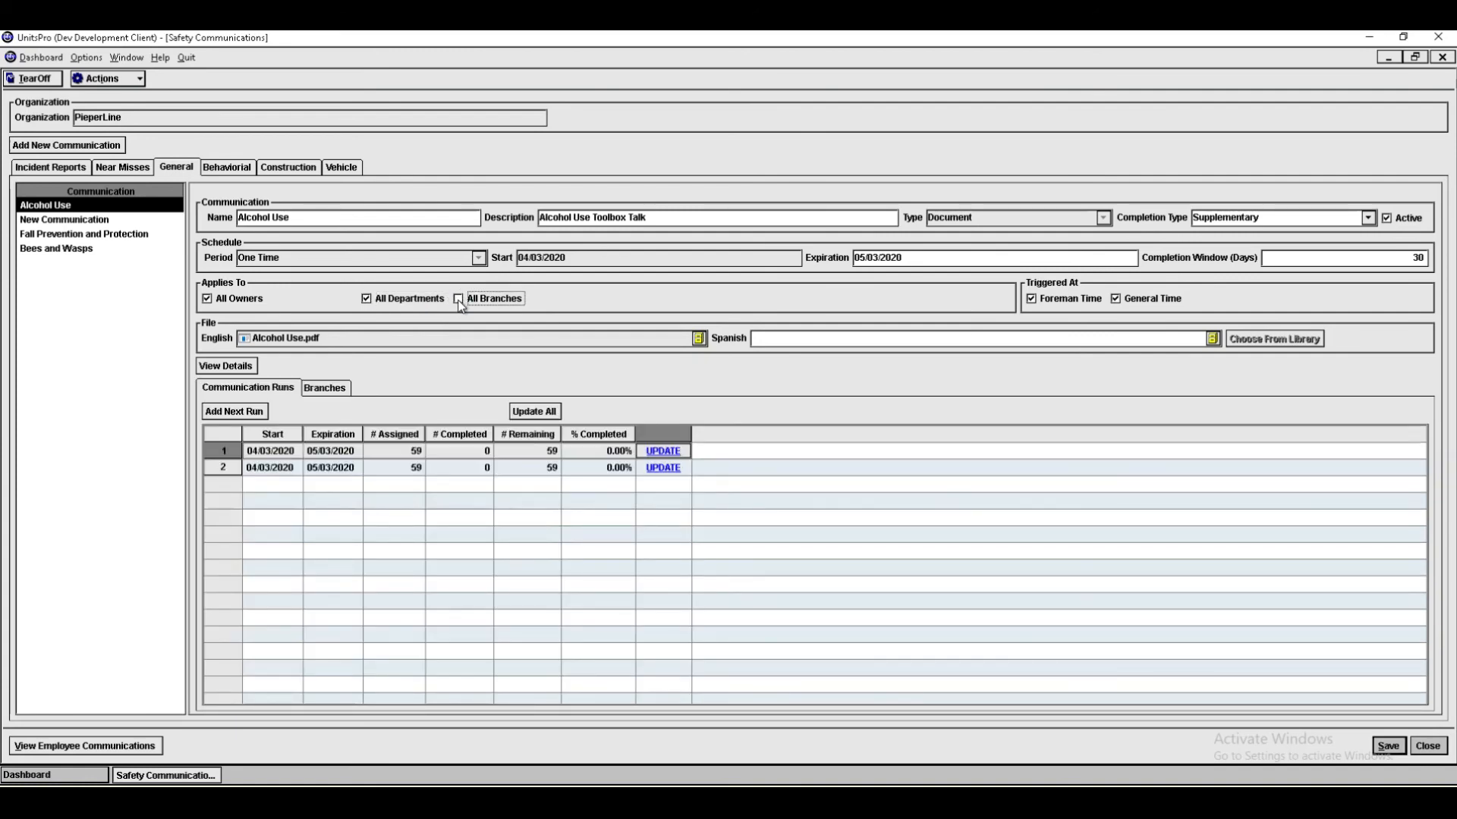
pyautogui.click(339, 398)
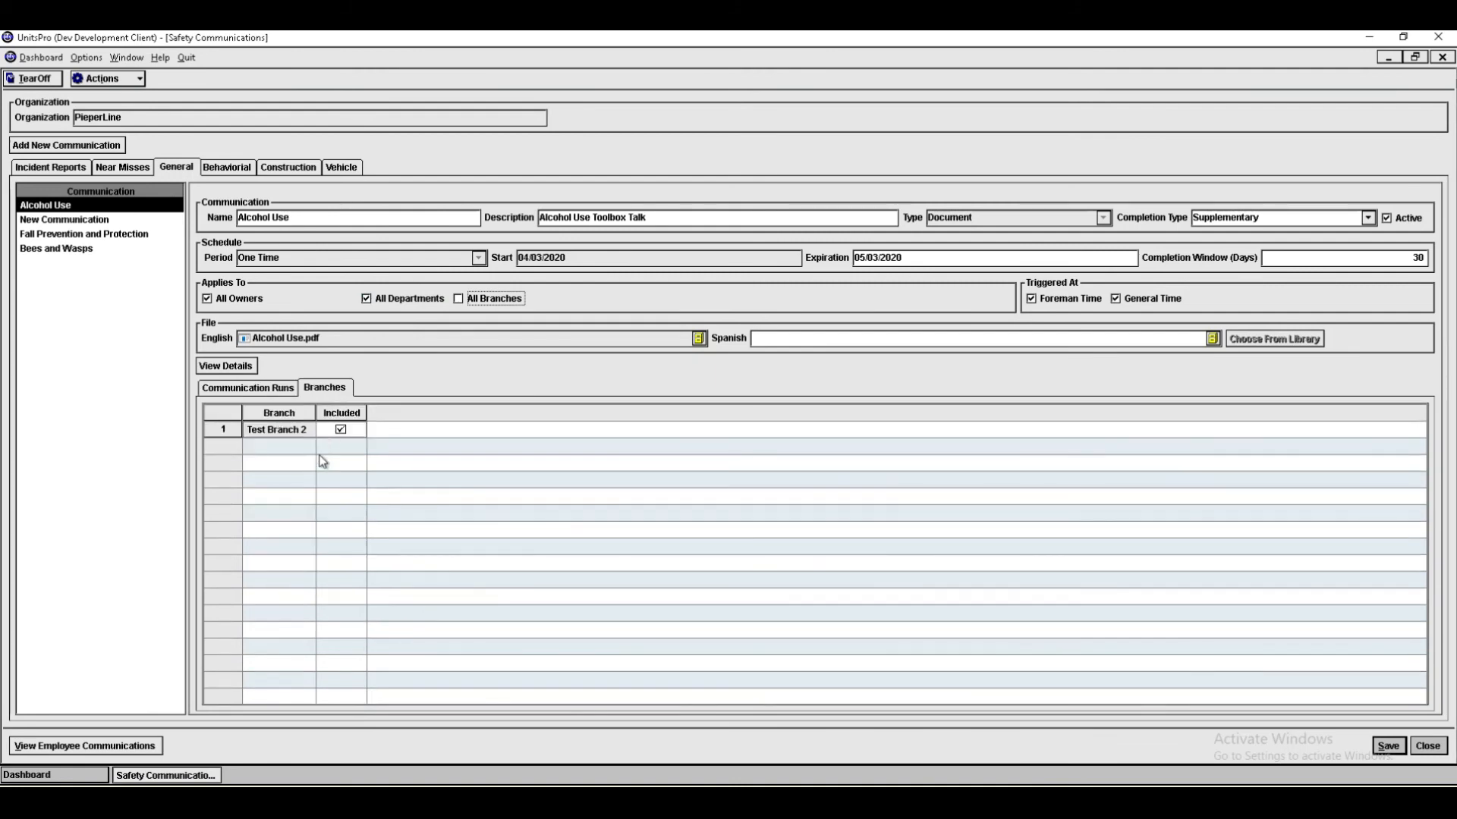
pyautogui.click(339, 431)
pyautogui.click(464, 303)
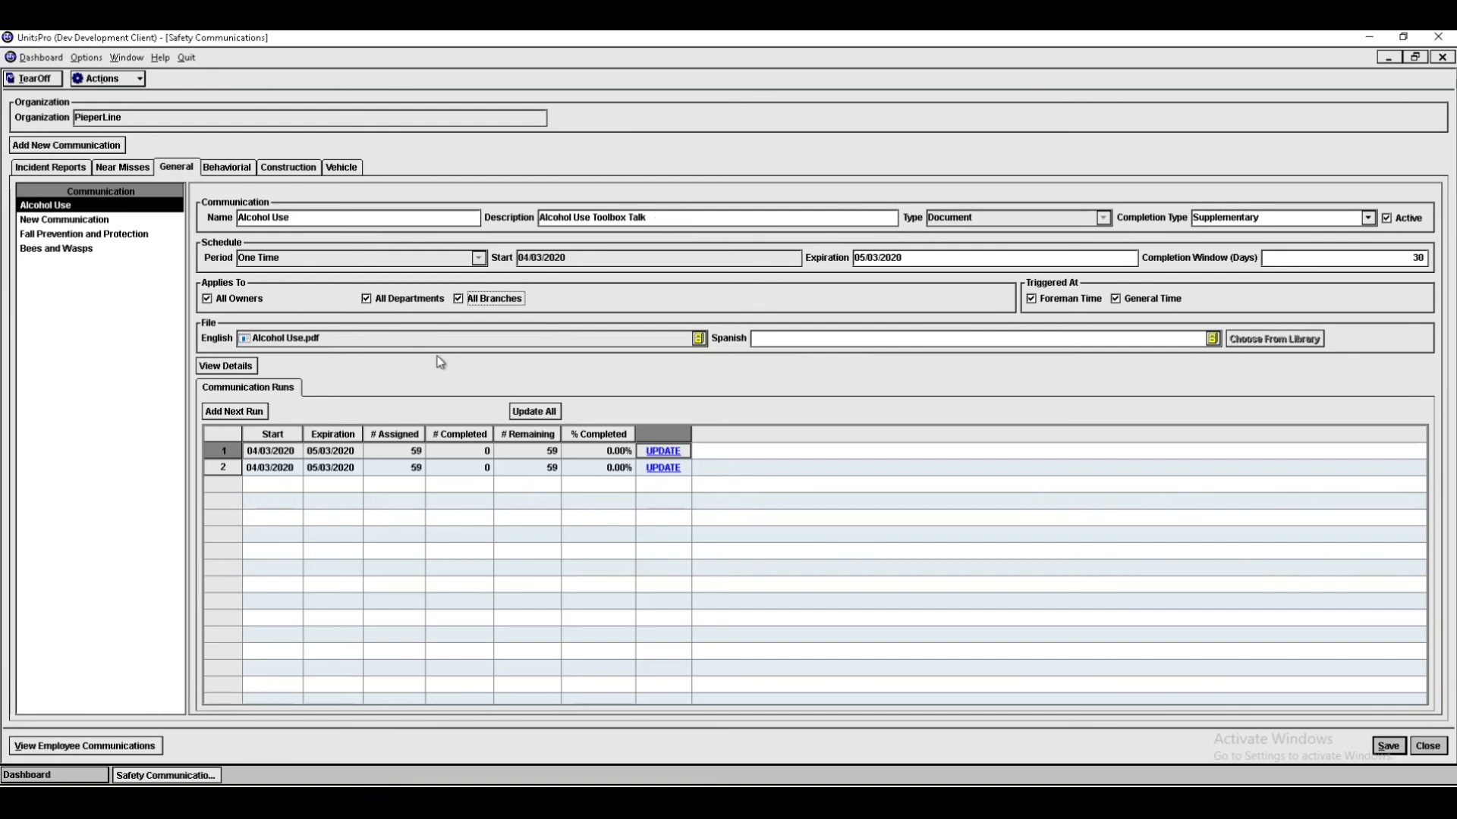
# Step: View the schedule, scope and runs of the Fall Prevention and Protection and New Communication entries
pyautogui.click(119, 145)
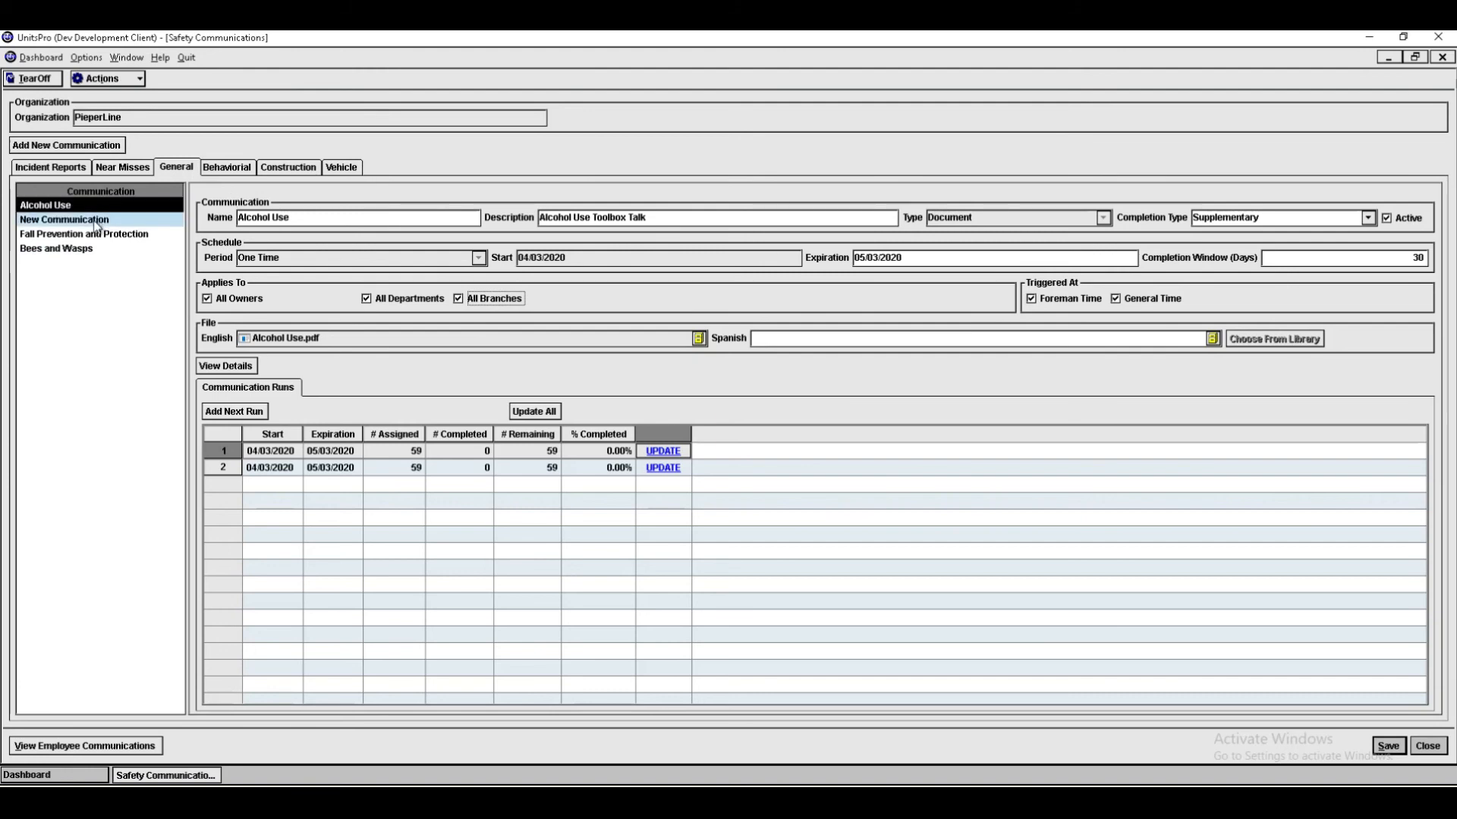
pyautogui.click(94, 234)
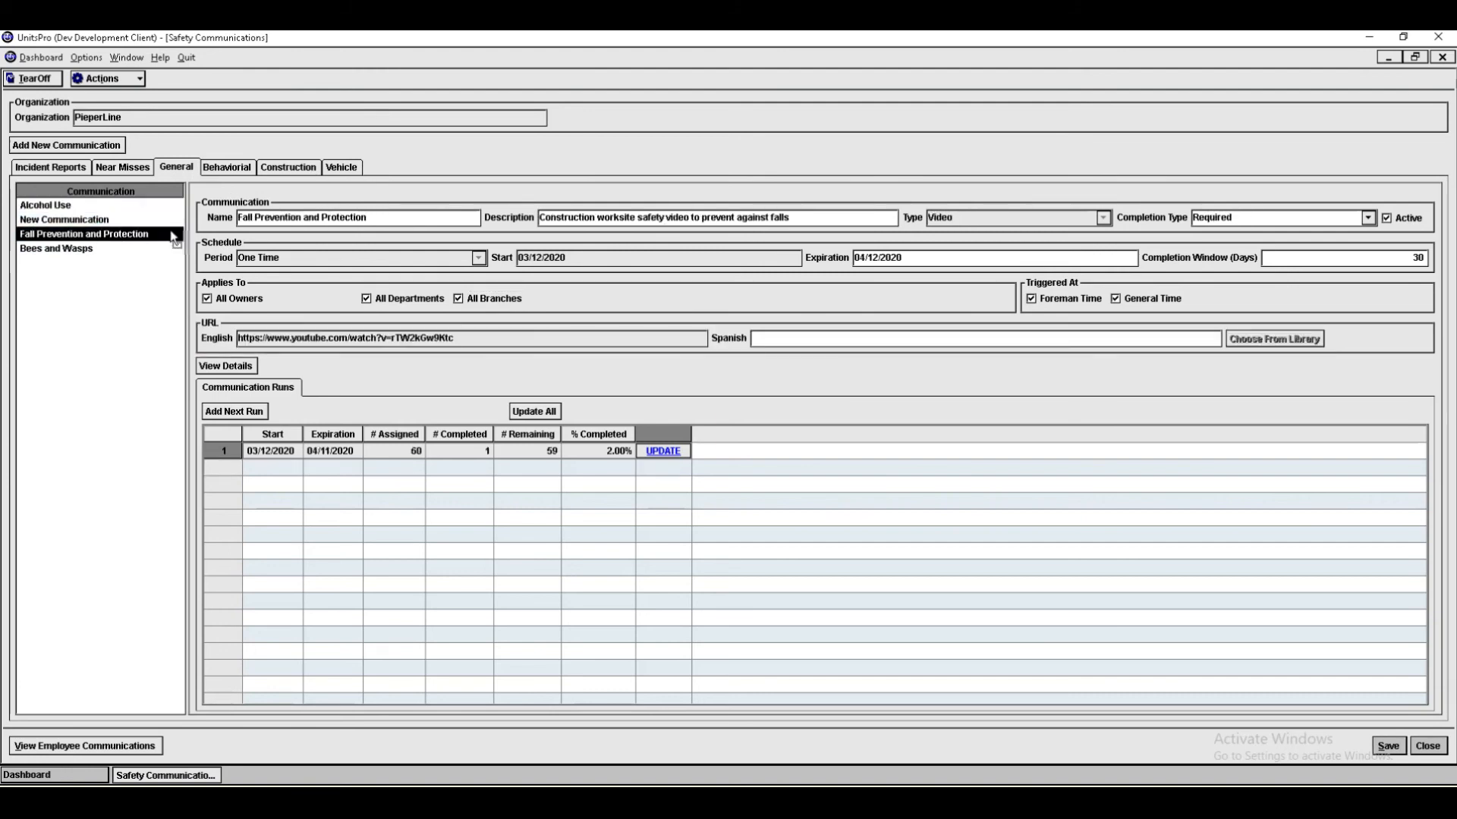
pyautogui.click(102, 222)
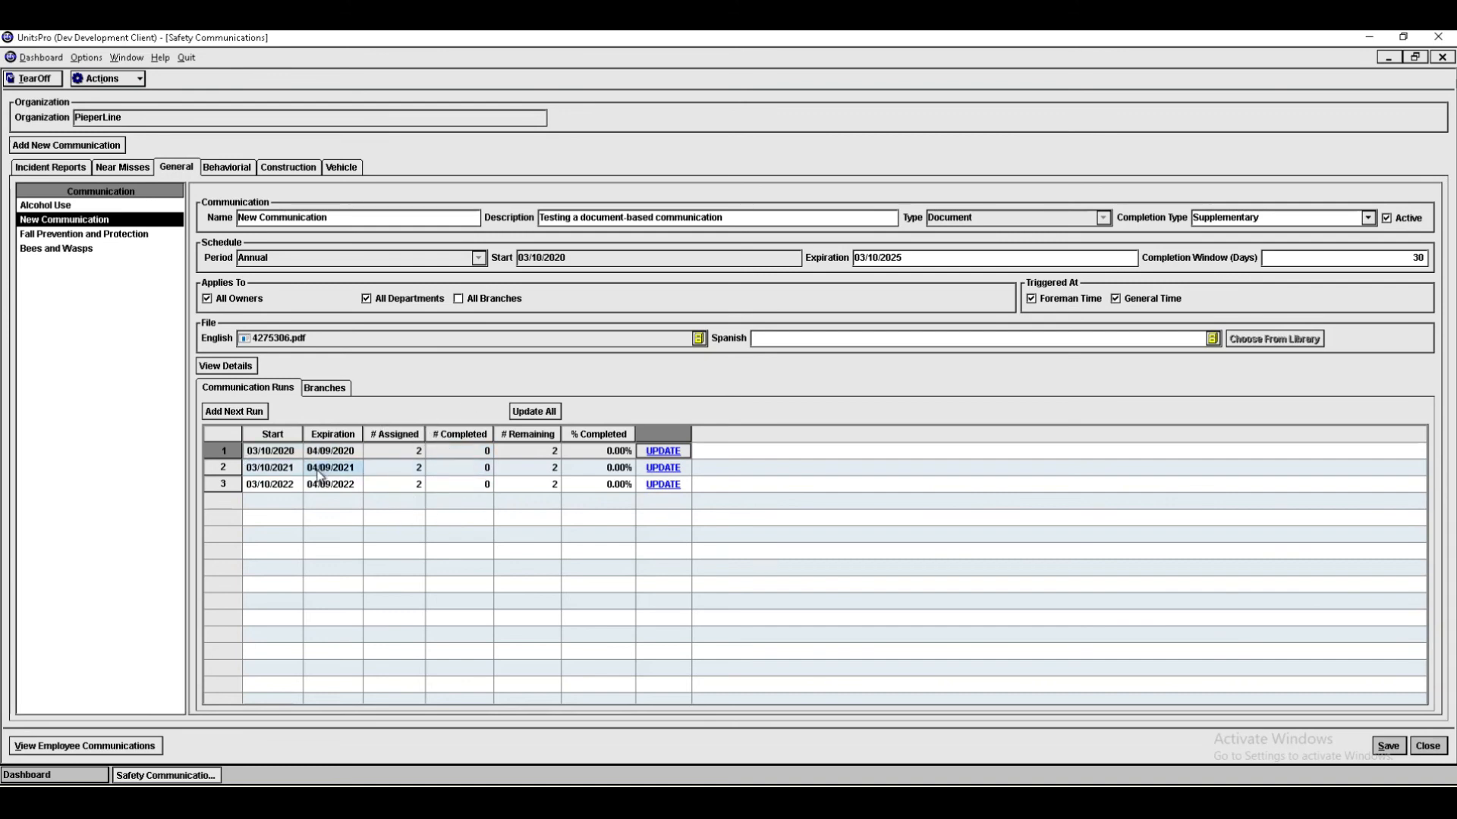
# Step: Look through the communications in all six categories, from Incident Reports to Vehicle, and return to the General category
pyautogui.click(66, 170)
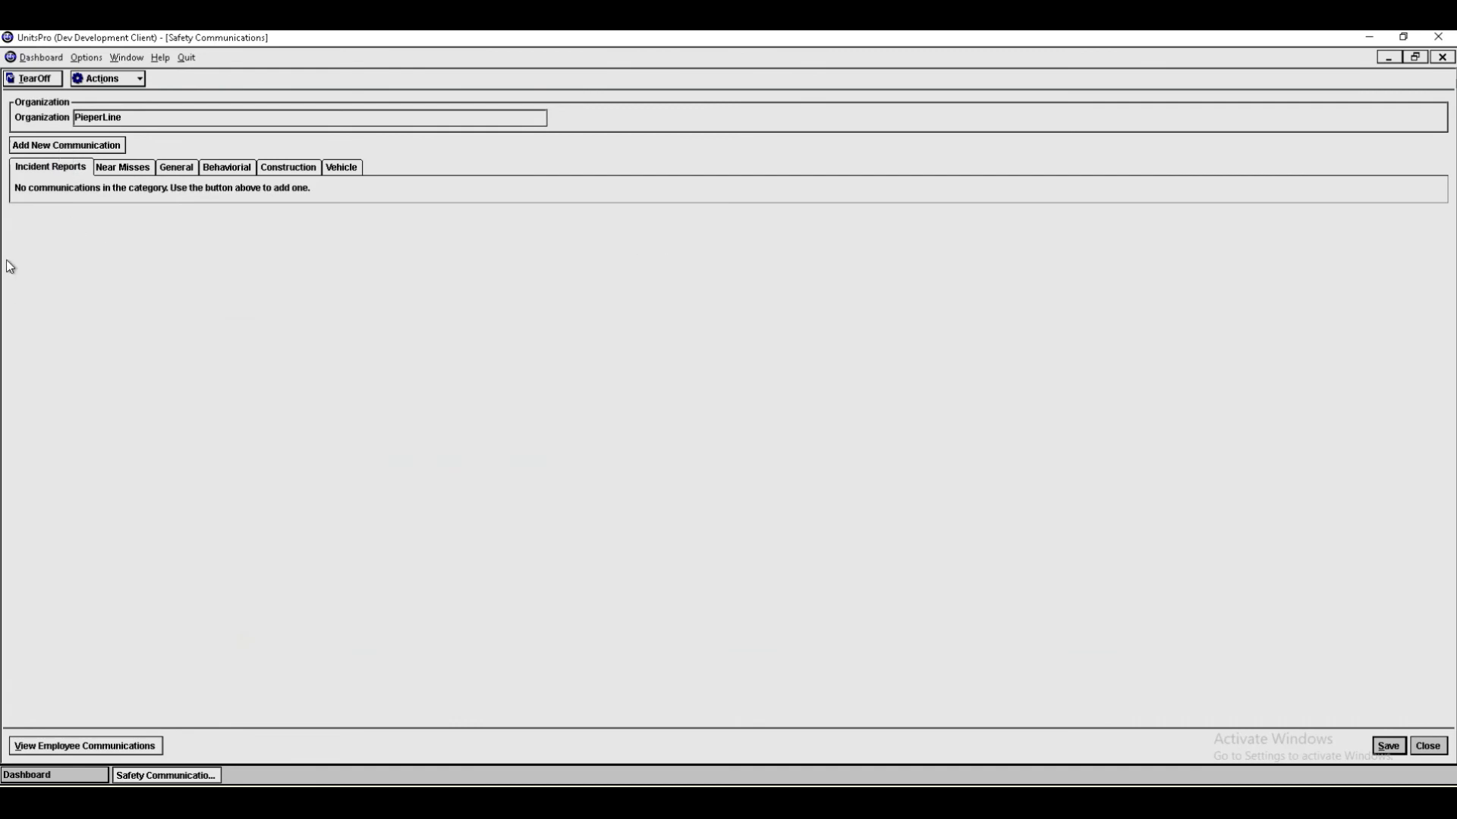
pyautogui.click(141, 161)
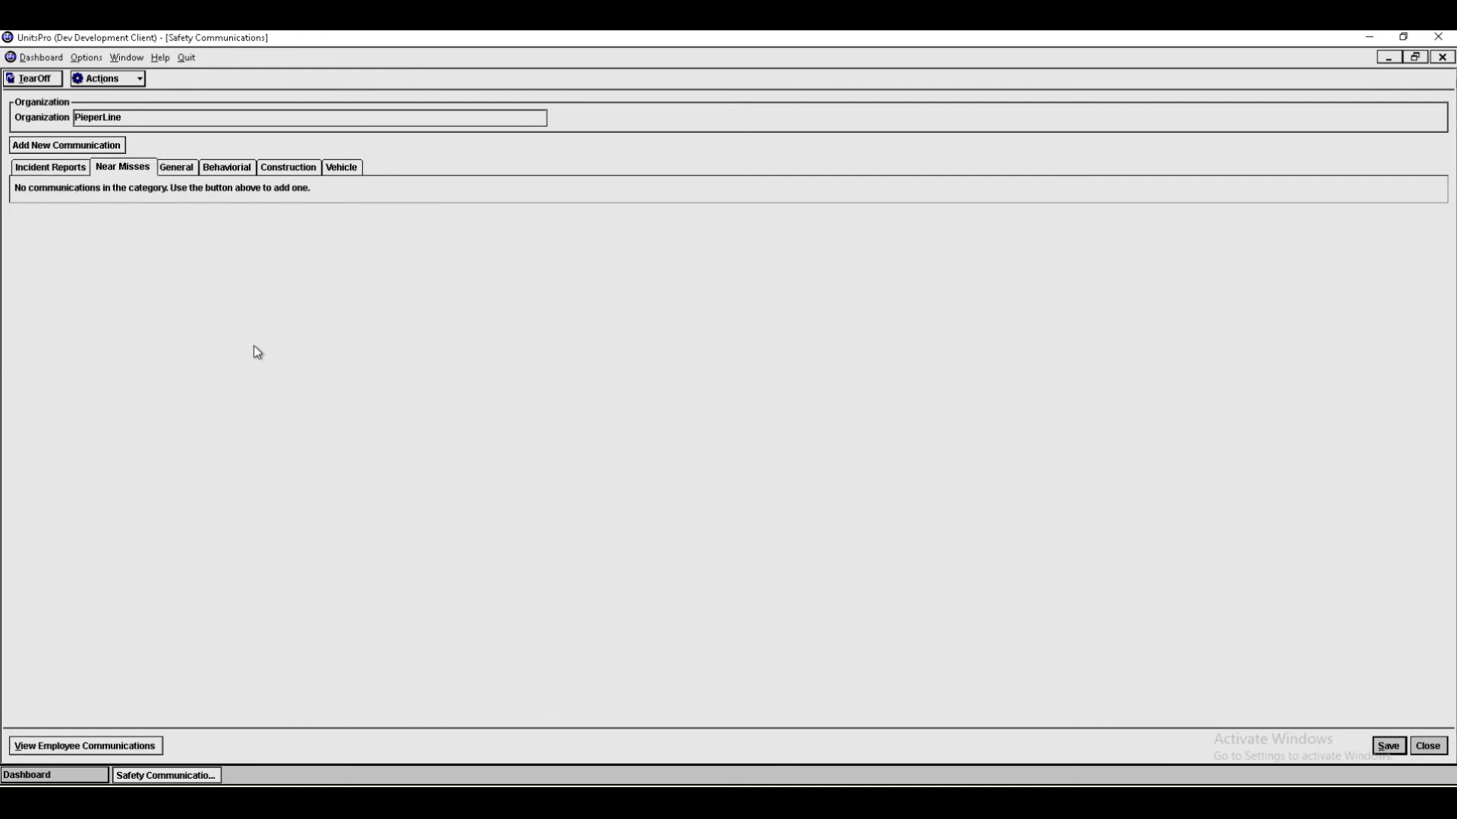
pyautogui.click(180, 168)
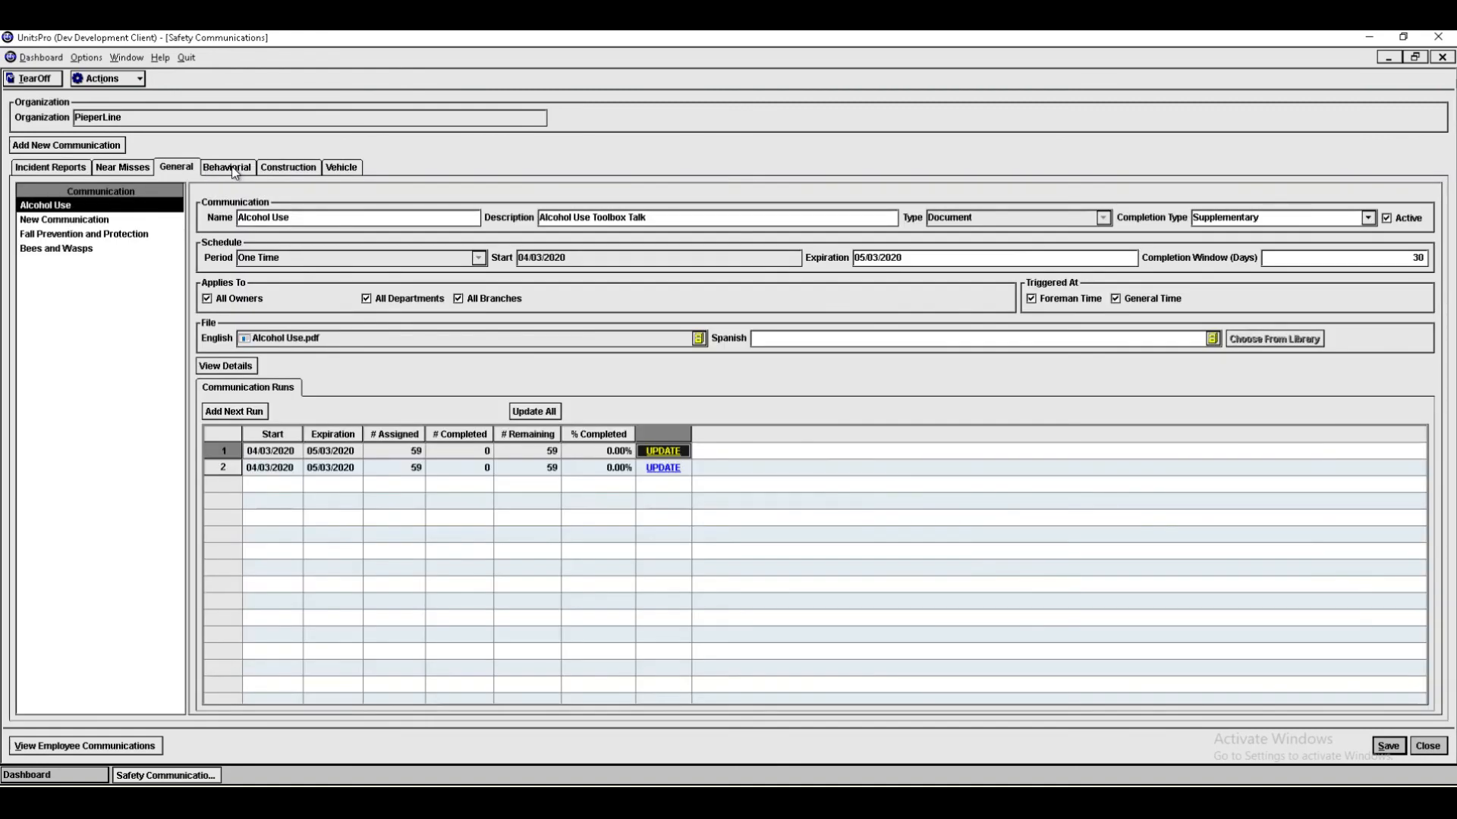
pyautogui.click(237, 169)
pyautogui.click(287, 168)
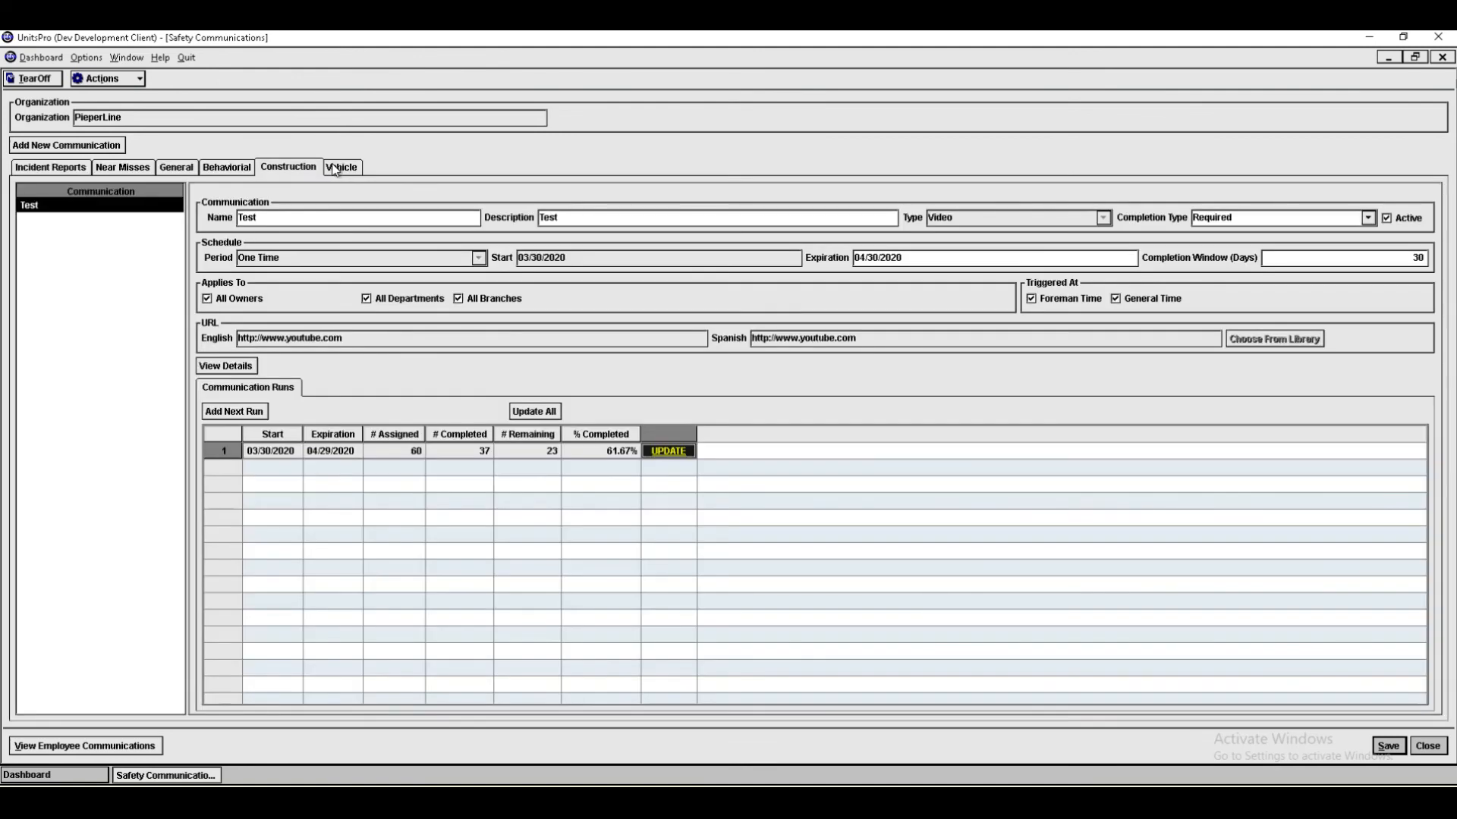
pyautogui.click(355, 169)
pyautogui.click(294, 168)
pyautogui.click(171, 169)
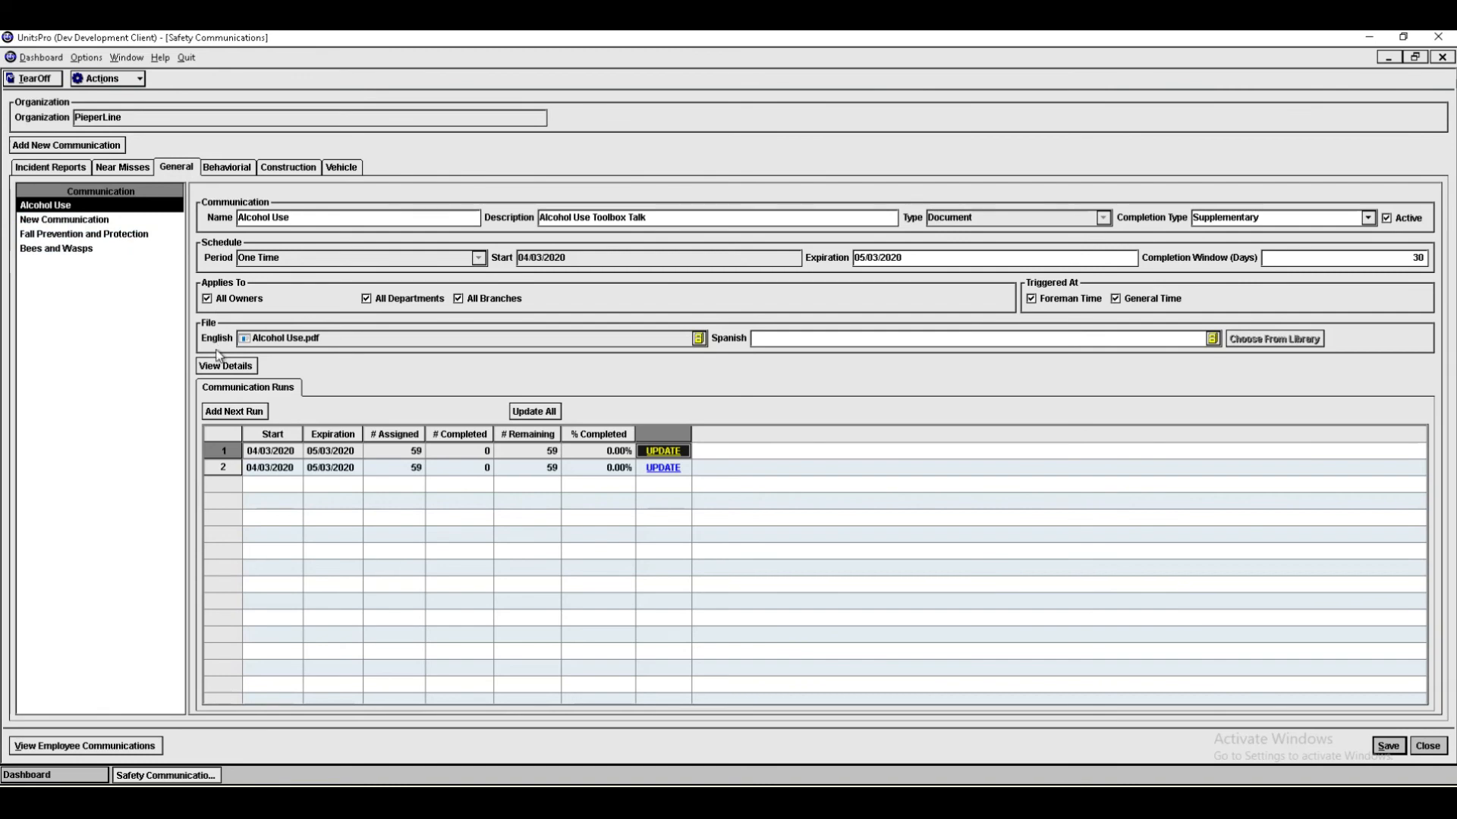
# Step: Review the people assigned to the Alcohol Use communication run in its details, and close the details
pyautogui.click(240, 366)
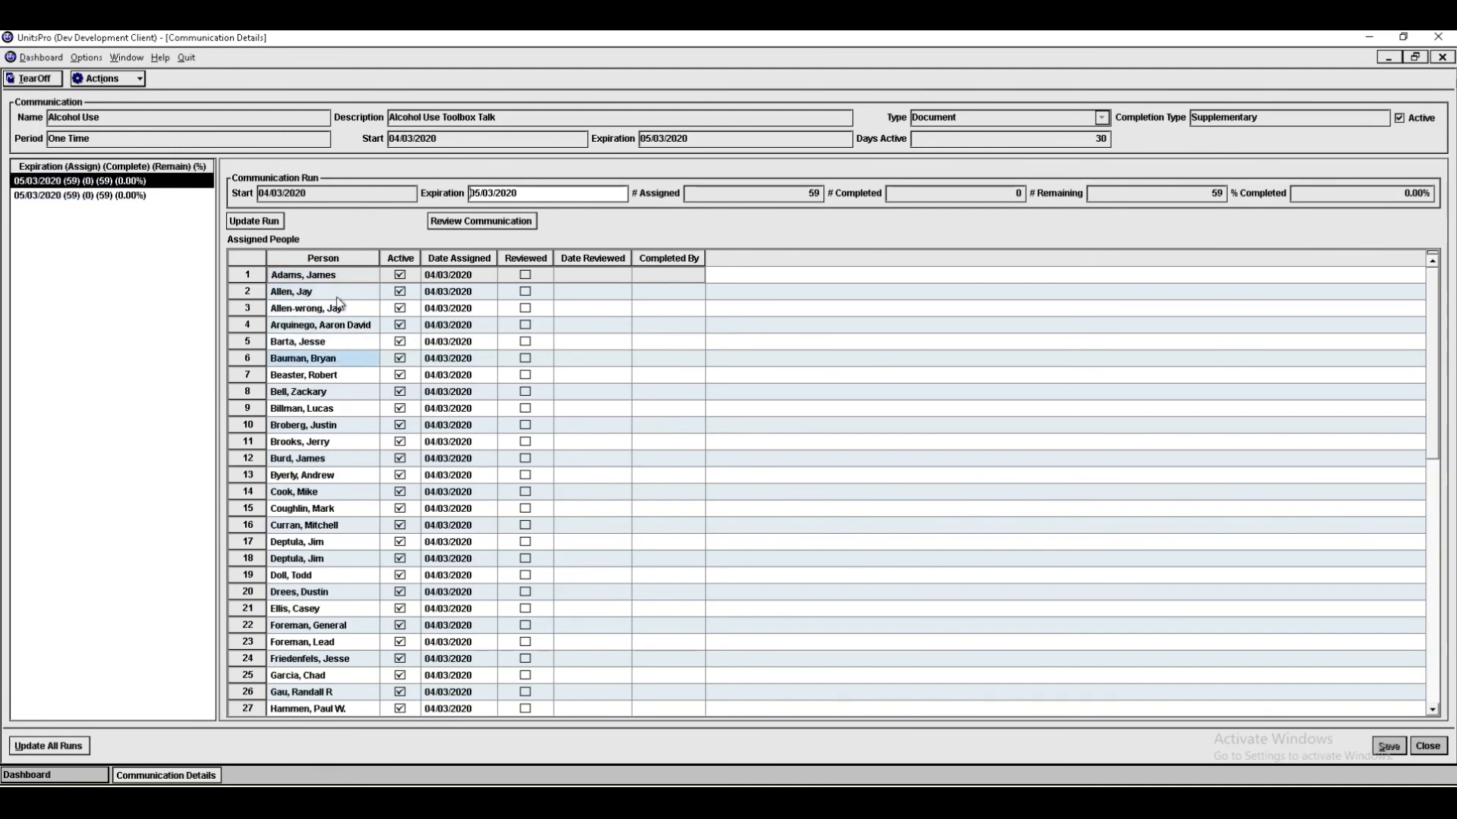
pyautogui.scroll(-8, 341, 353)
pyautogui.scroll(-3, 341, 357)
pyautogui.scroll(11, 342, 357)
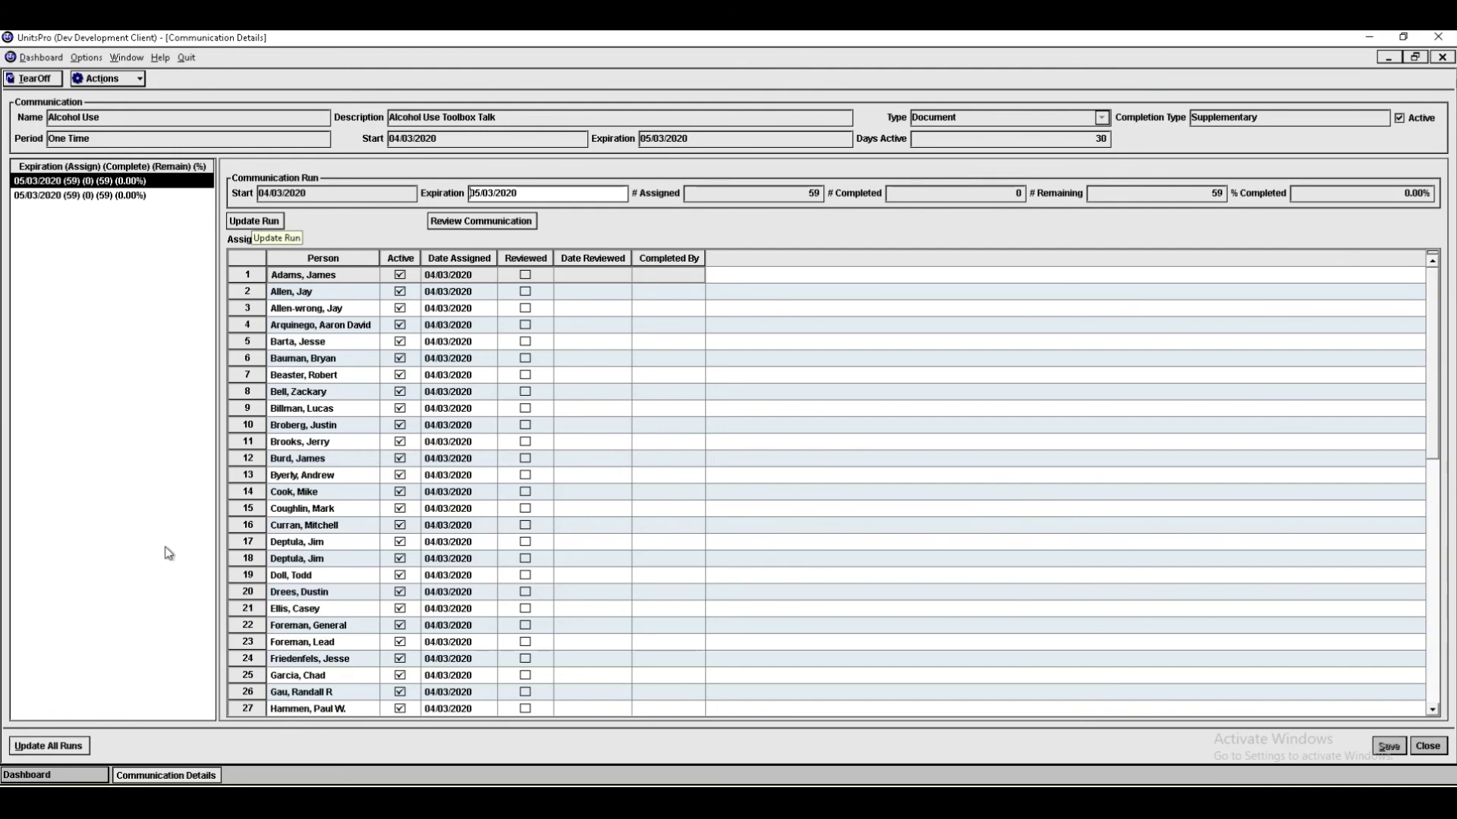
pyautogui.click(1438, 747)
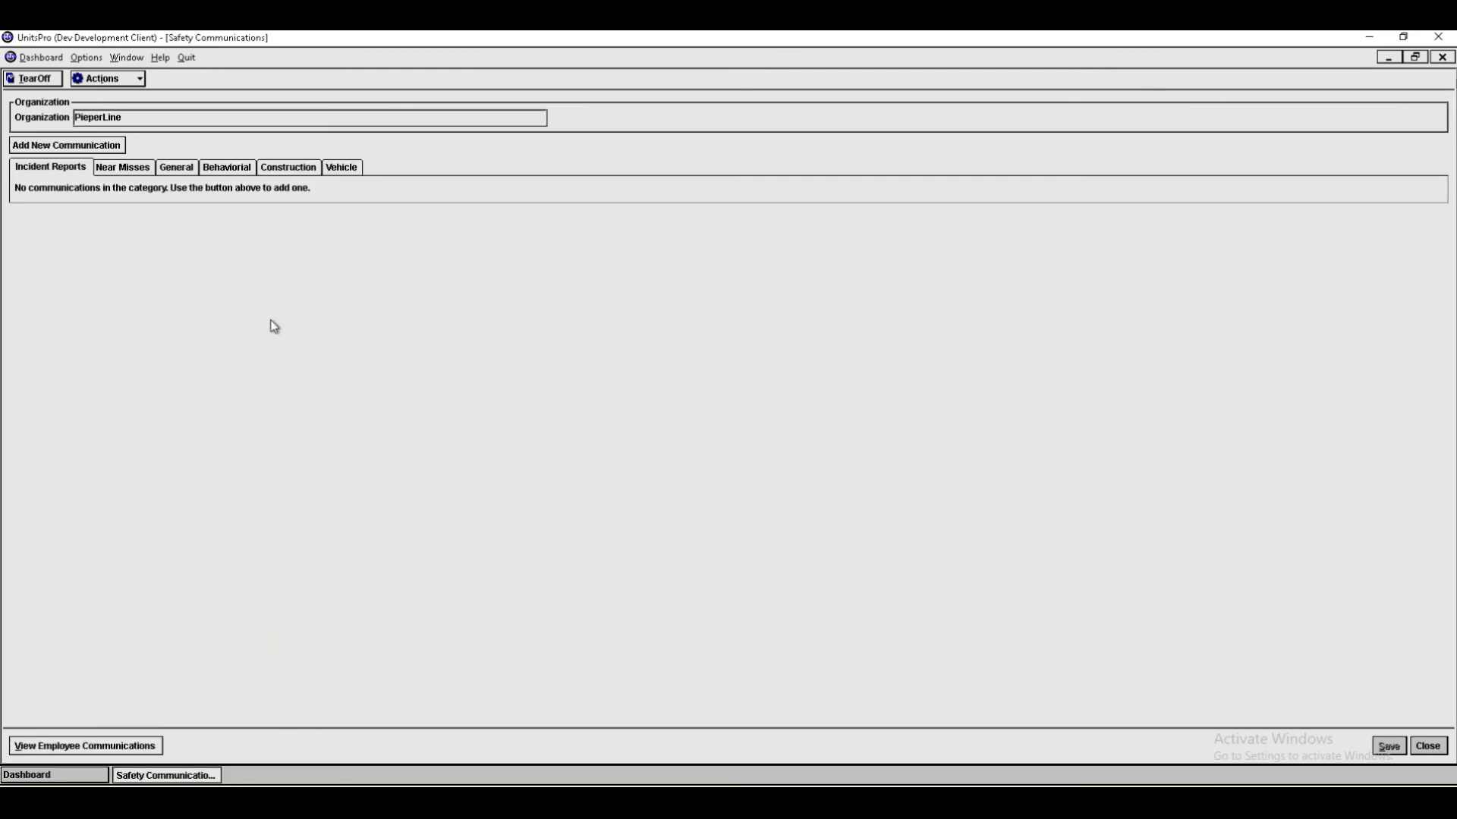
# Step: Examine the active communications of several employees in the employee communication summary, and return to the General safety communications
pyautogui.click(177, 167)
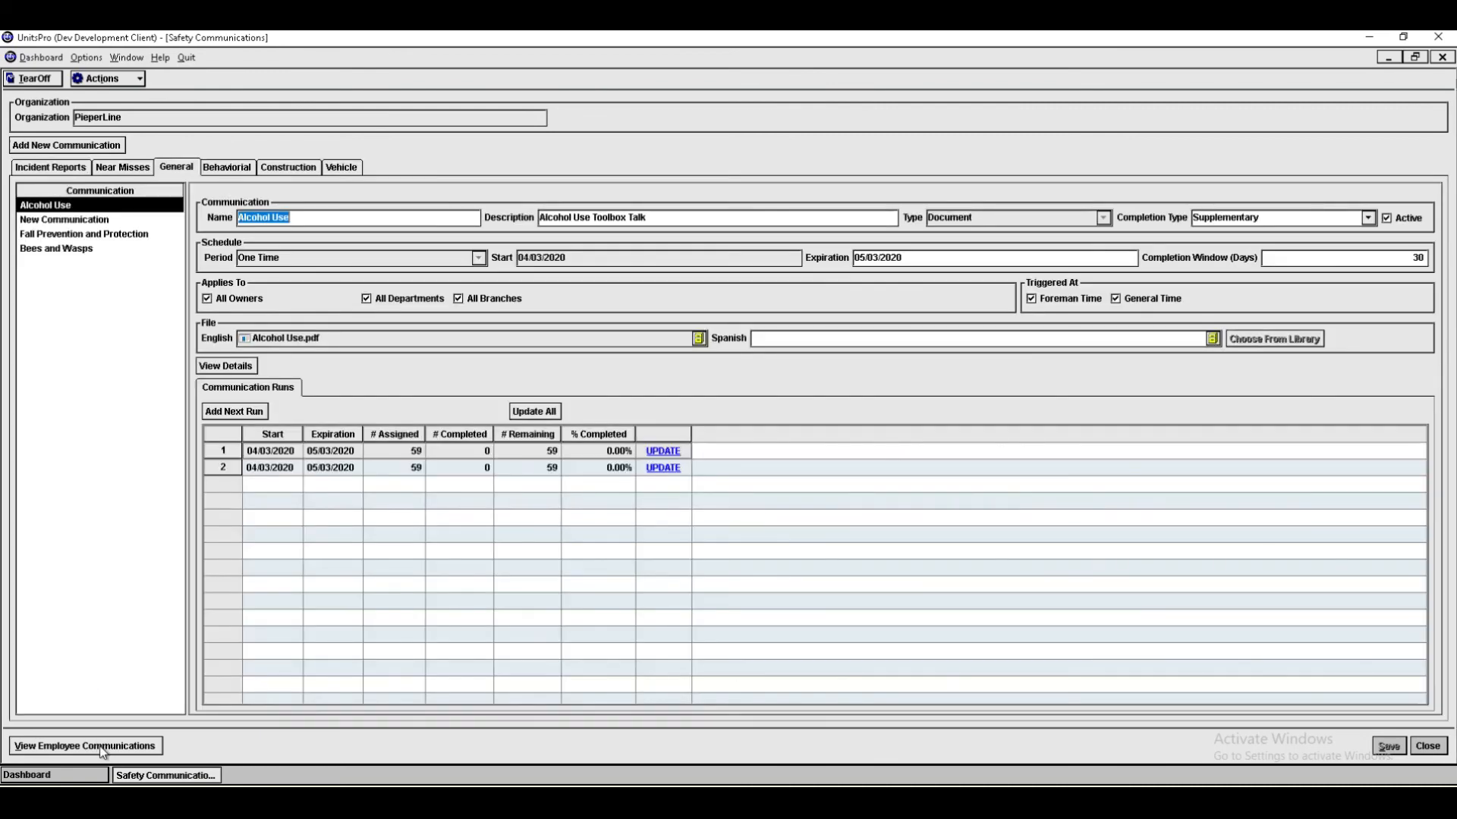
pyautogui.click(103, 747)
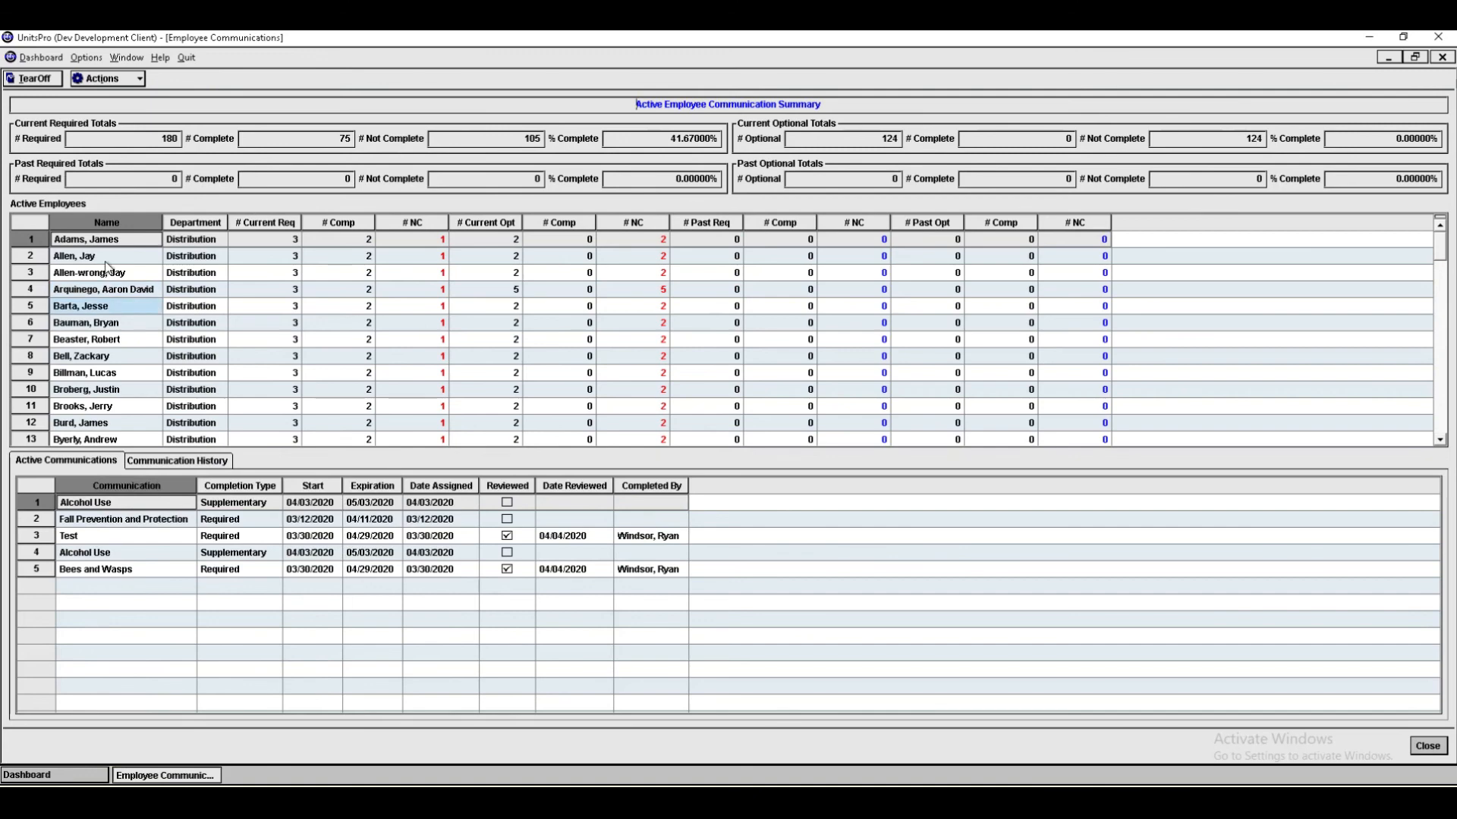
pyautogui.click(121, 252)
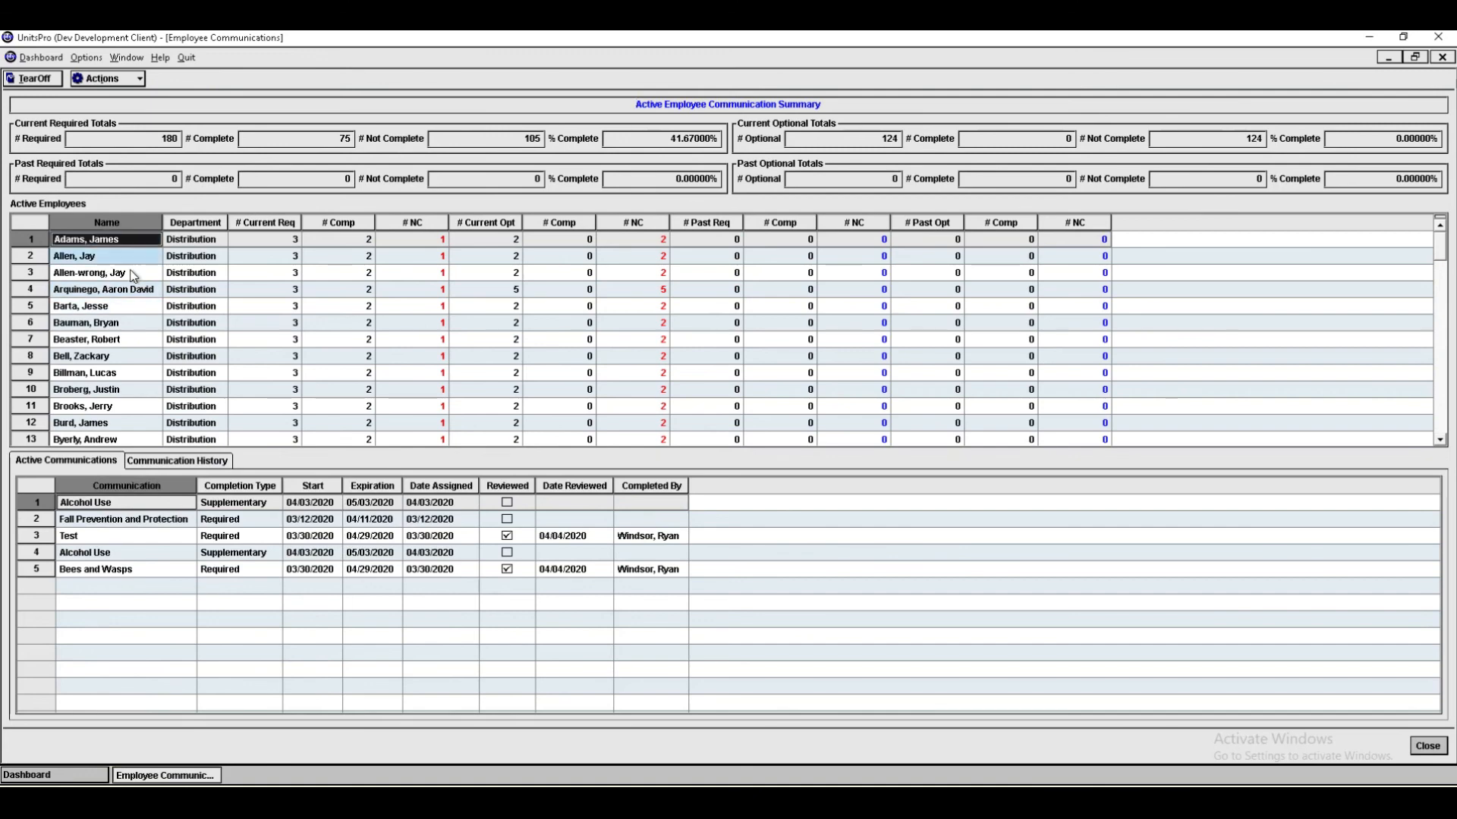
pyautogui.click(130, 272)
pyautogui.click(140, 306)
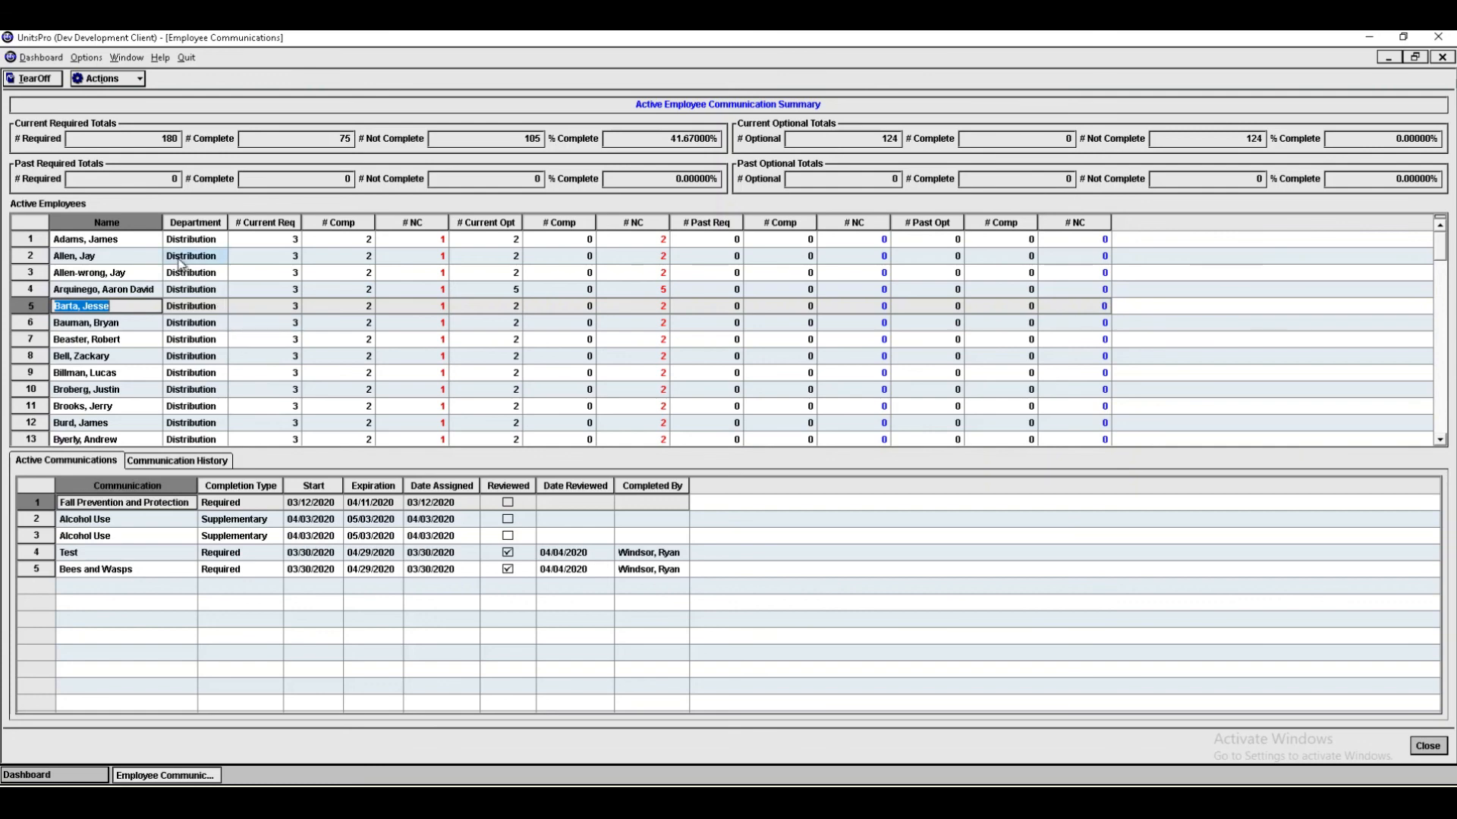
pyautogui.click(1430, 747)
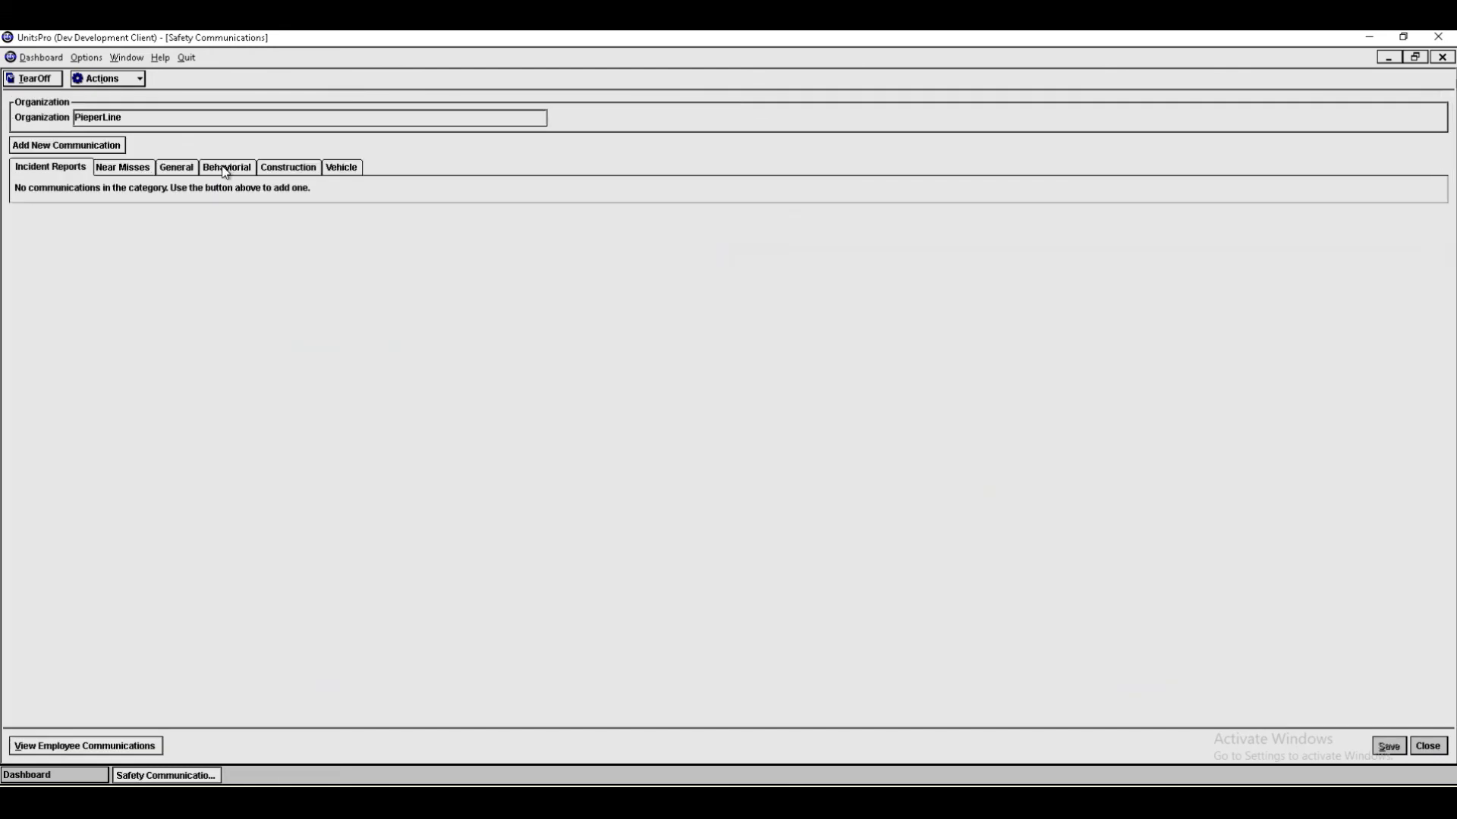
pyautogui.click(180, 167)
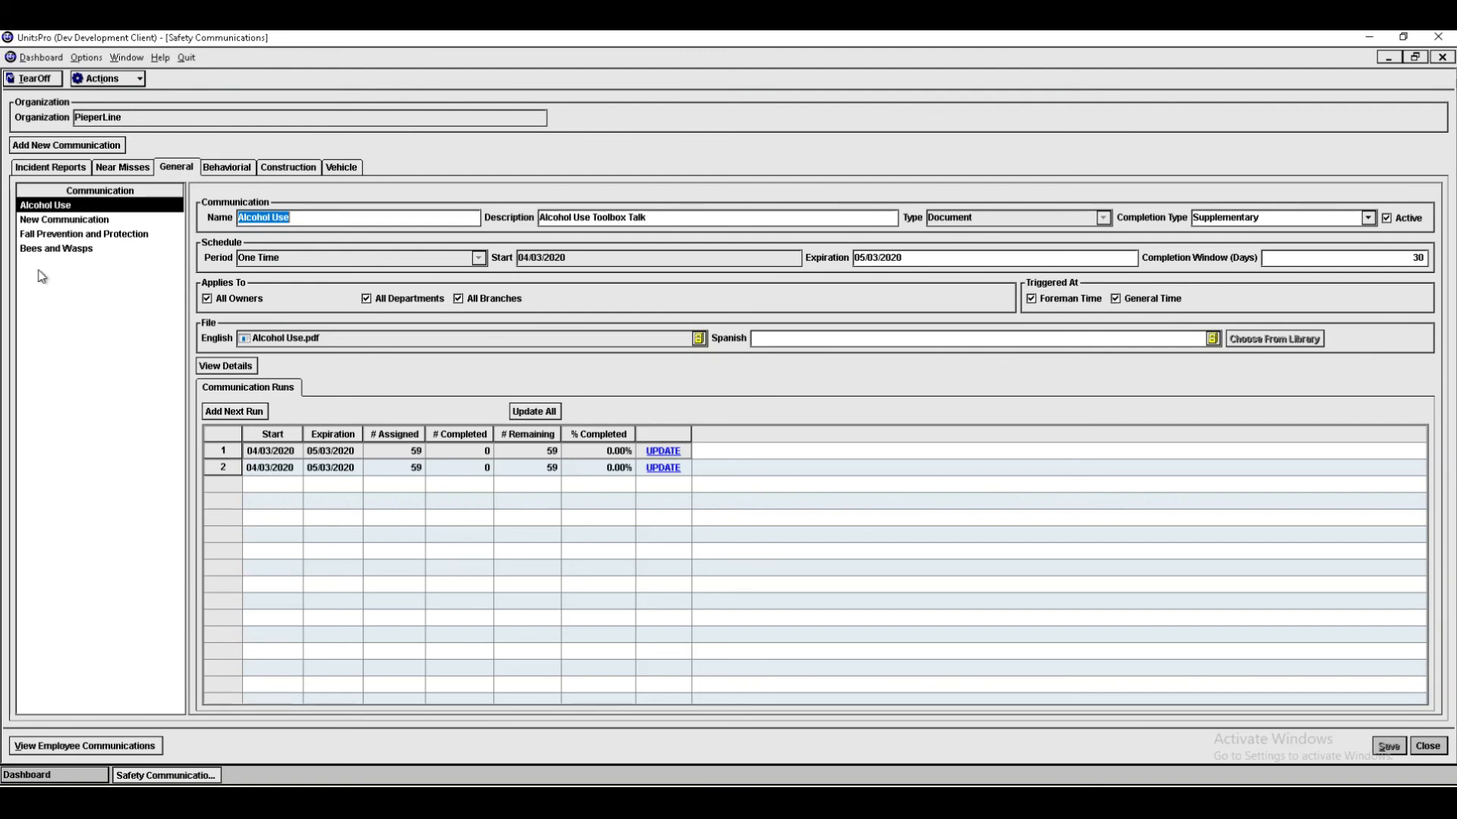
# Step: Open the fourth crew's foreman timesheet for the week ending 04/05/2020, choose job 217357 for Monday 3/30 and continue to its roster
pyautogui.click(68, 213)
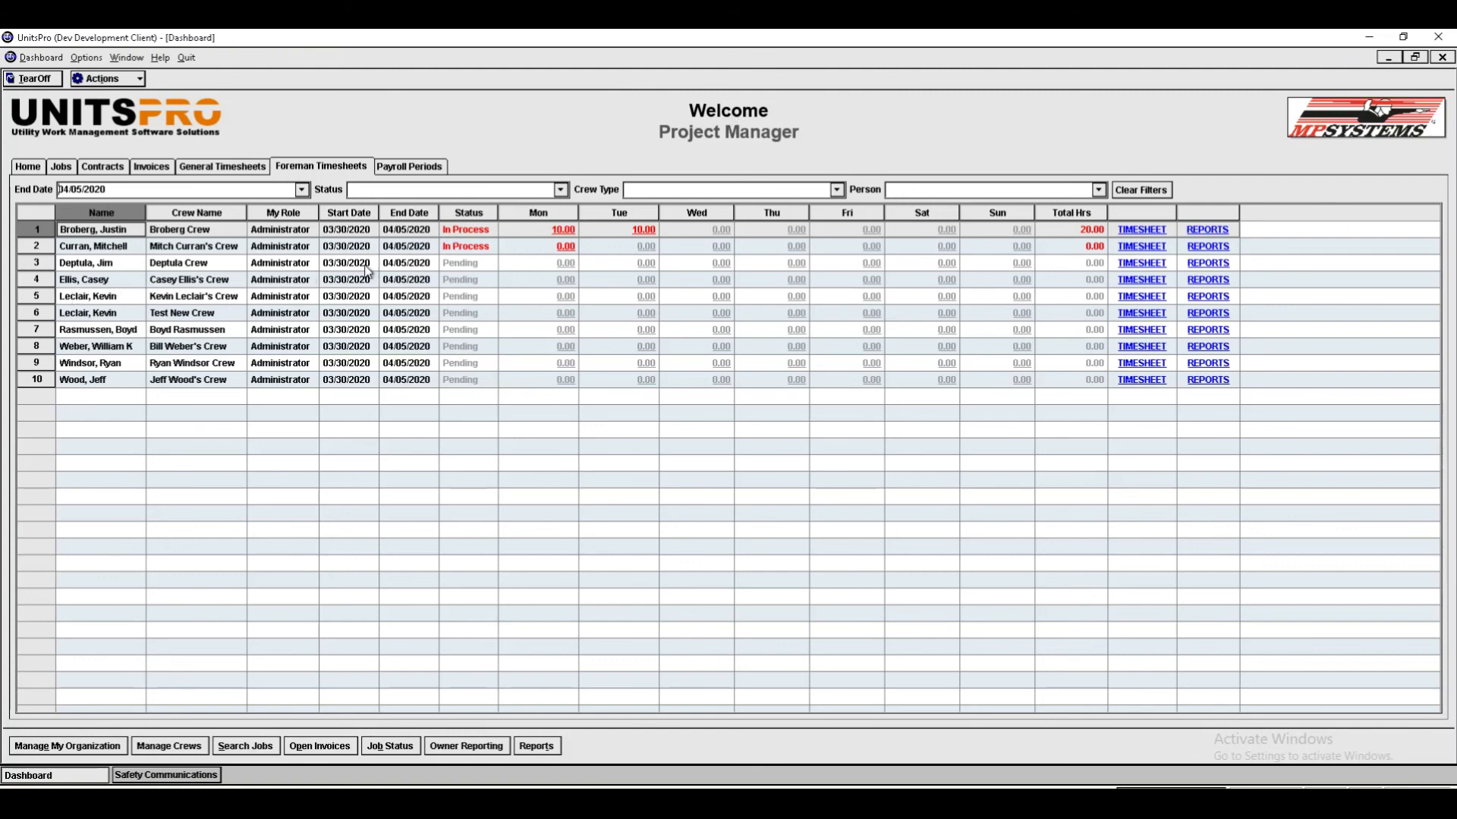
pyautogui.click(569, 282)
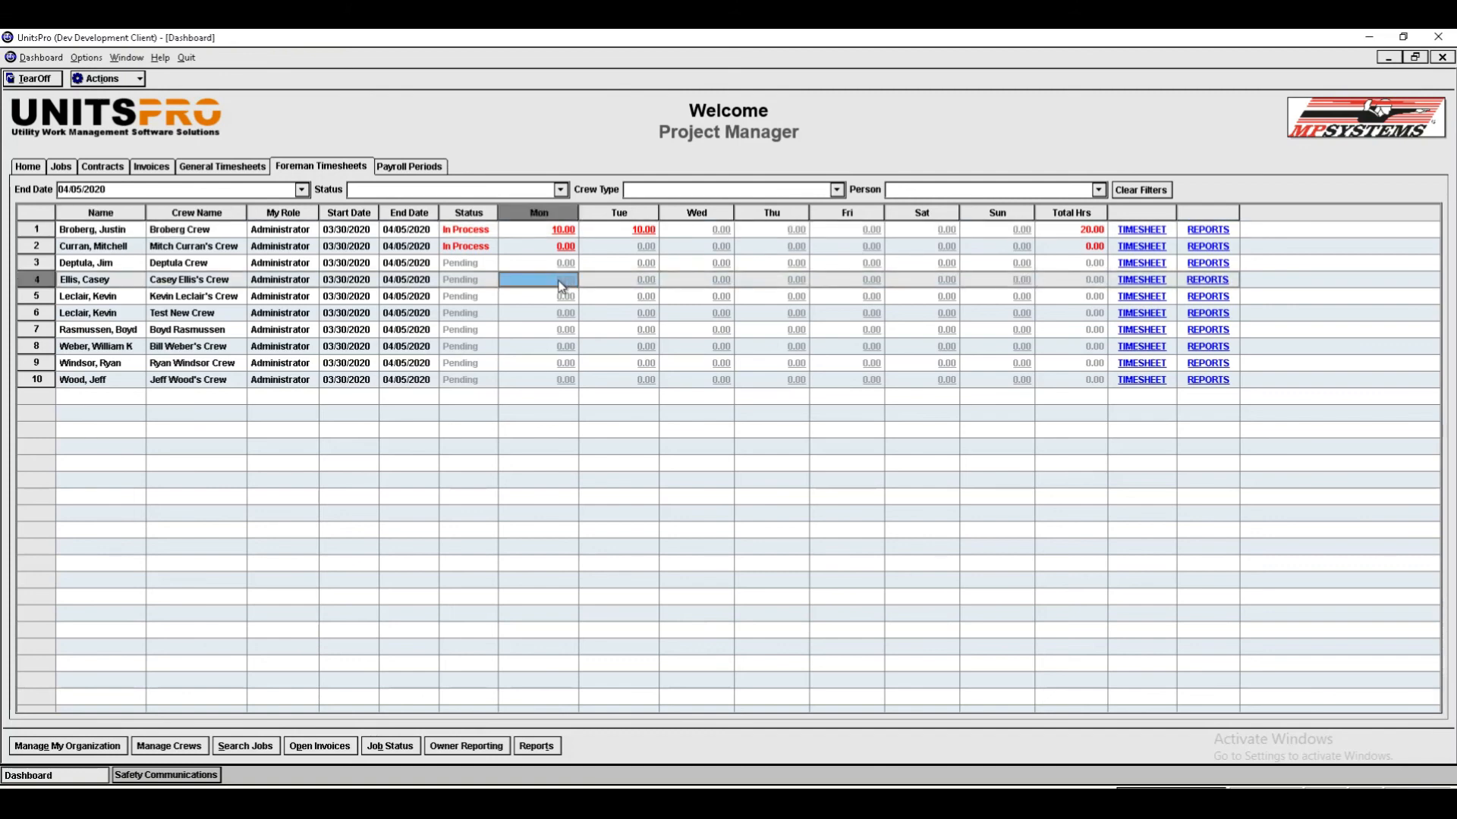
pyautogui.click(1142, 280)
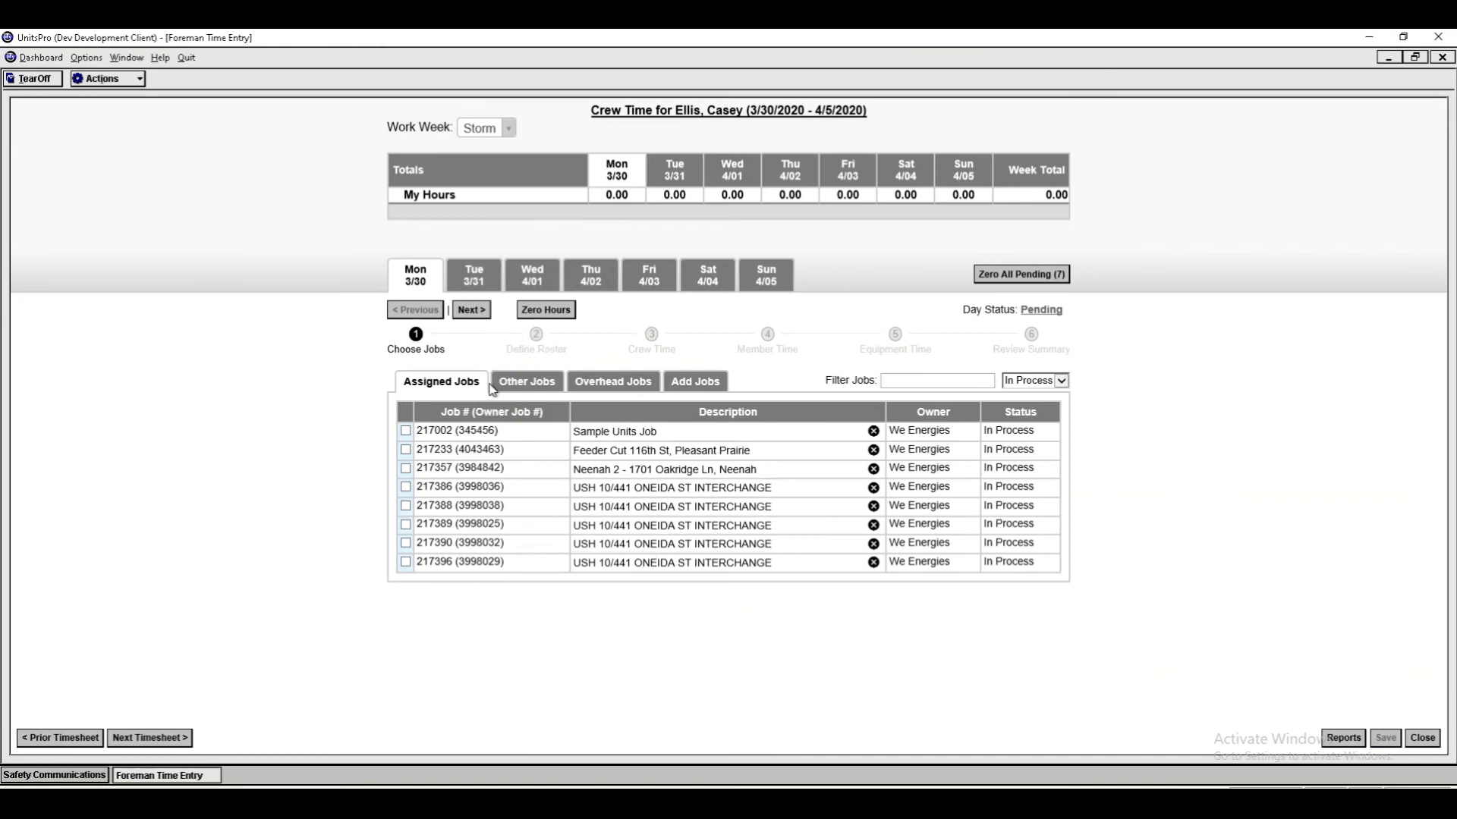
pyautogui.click(403, 470)
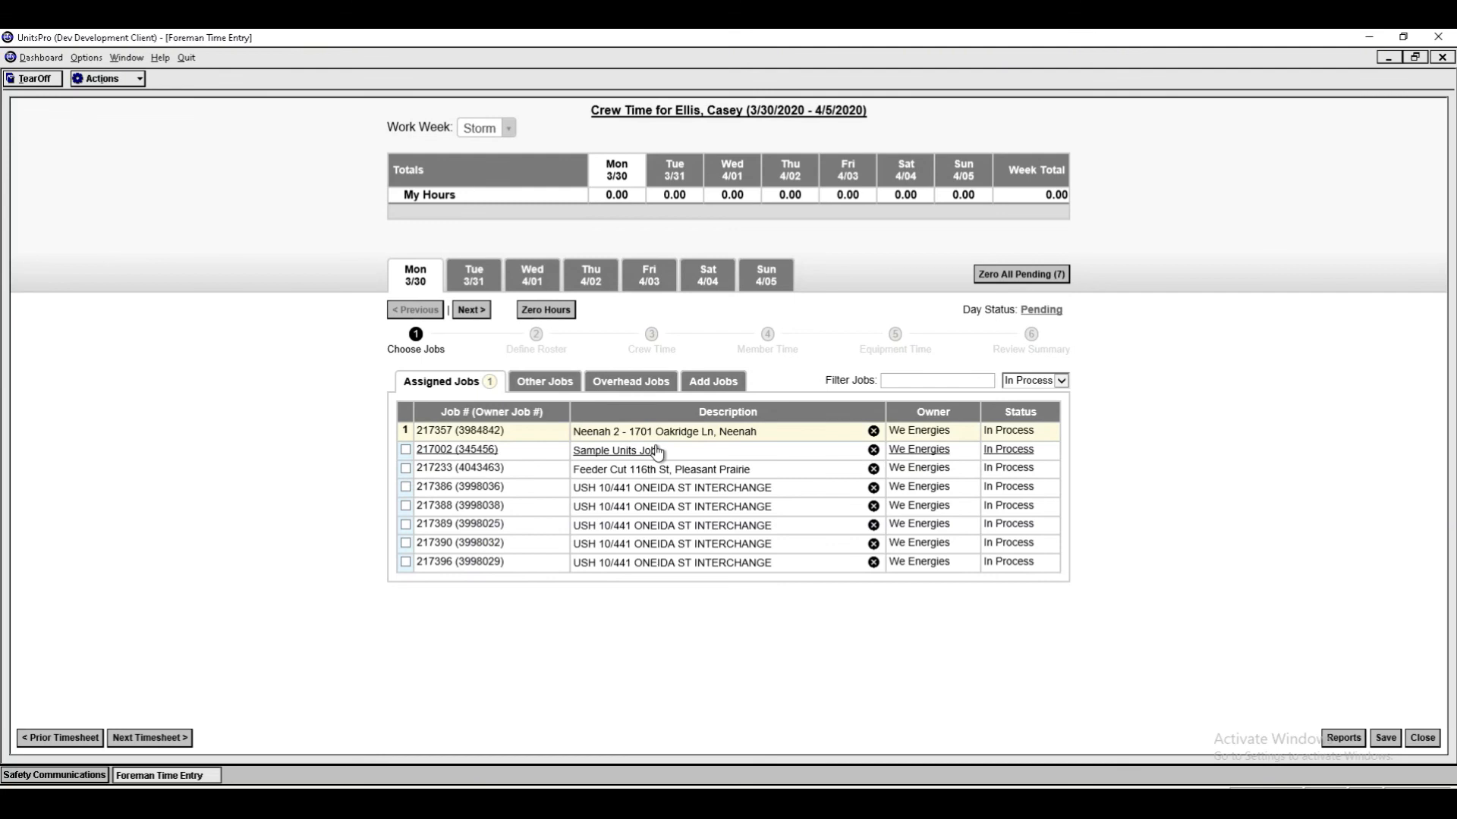
pyautogui.click(472, 310)
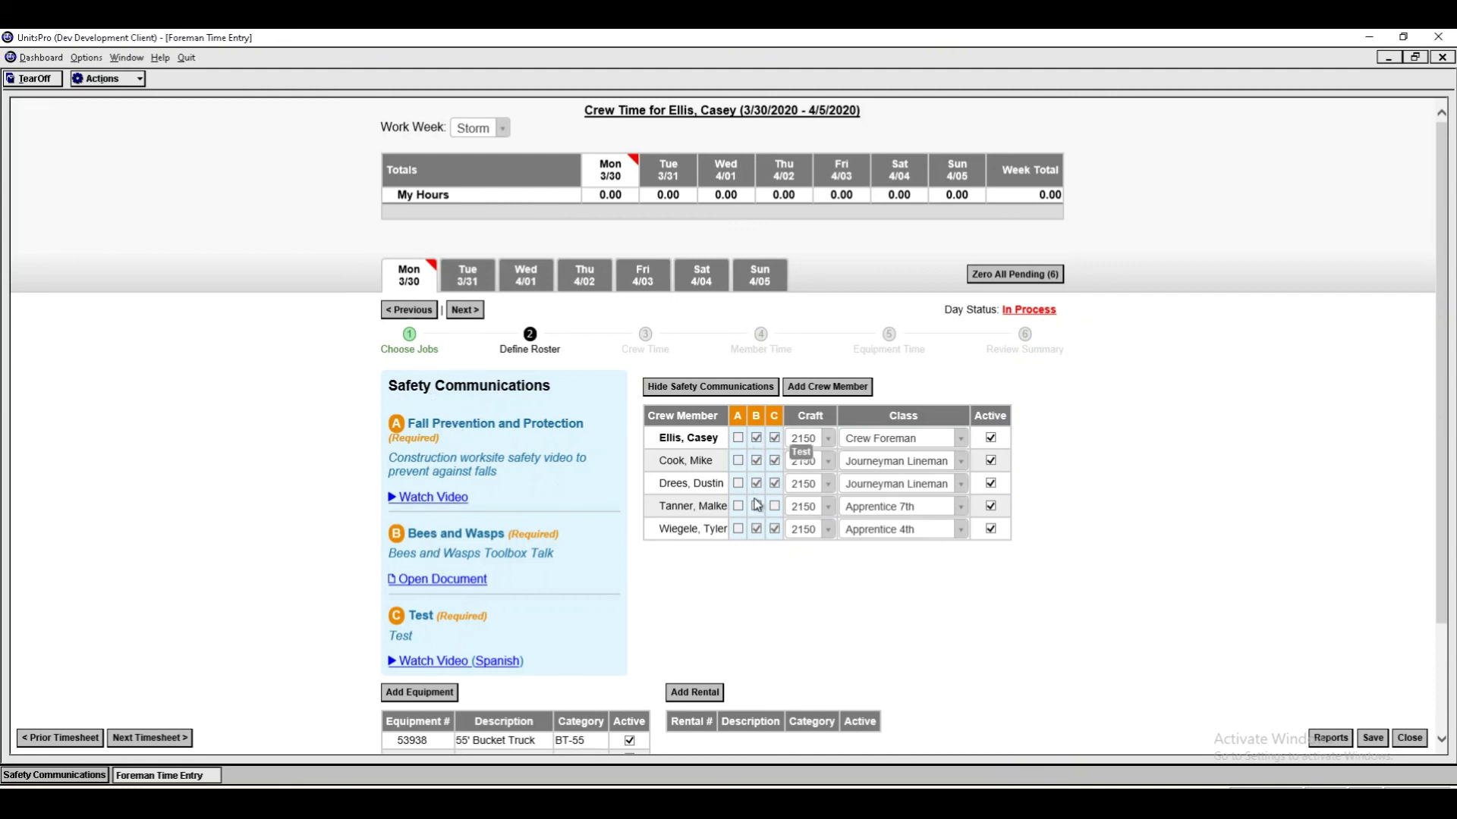
# Step: Watch the Fall Prevention and Protection video, mark it done for all crew members and continue past the roster
pyautogui.click(384, 494)
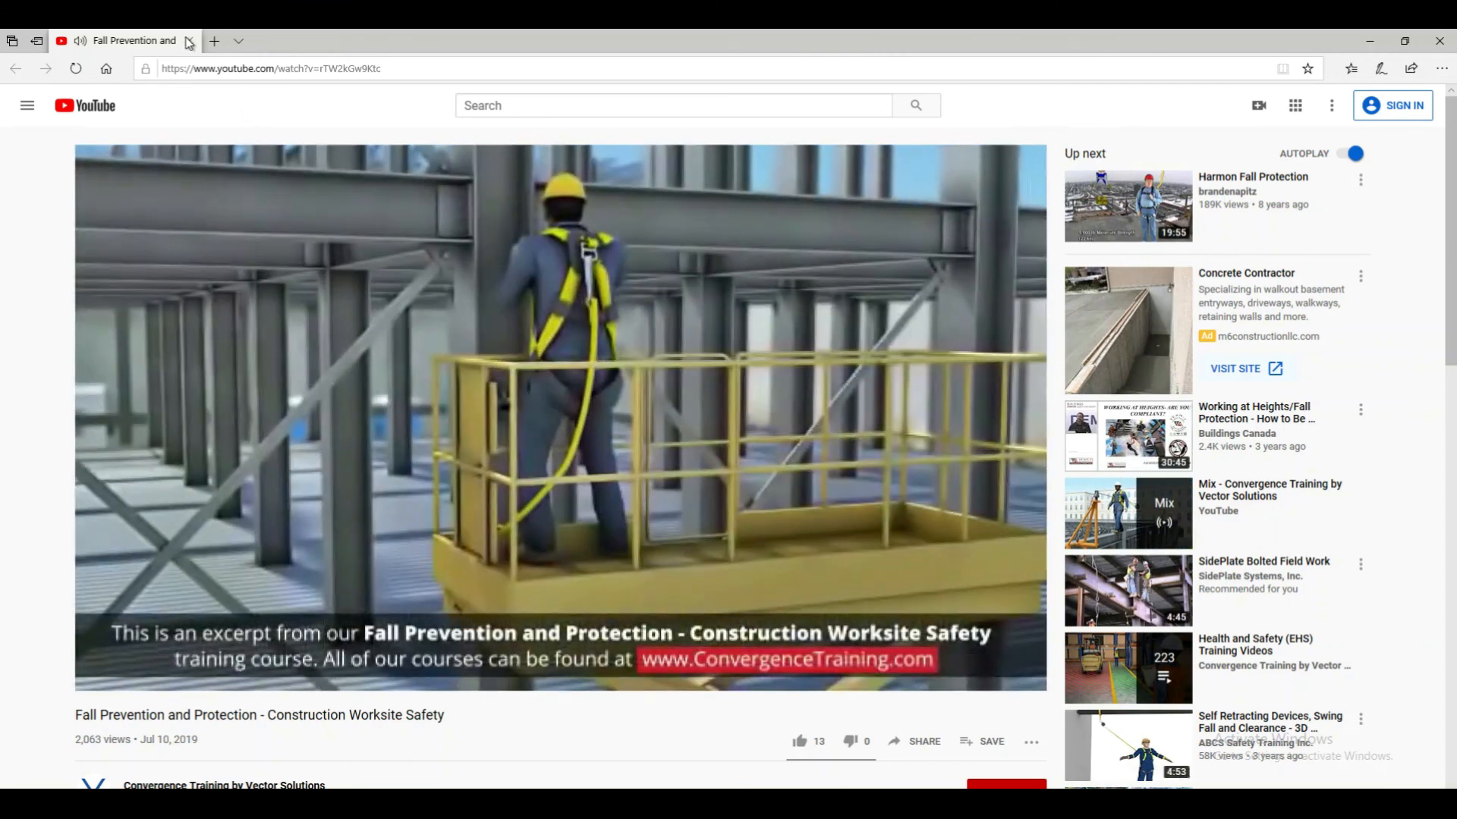
pyautogui.click(190, 43)
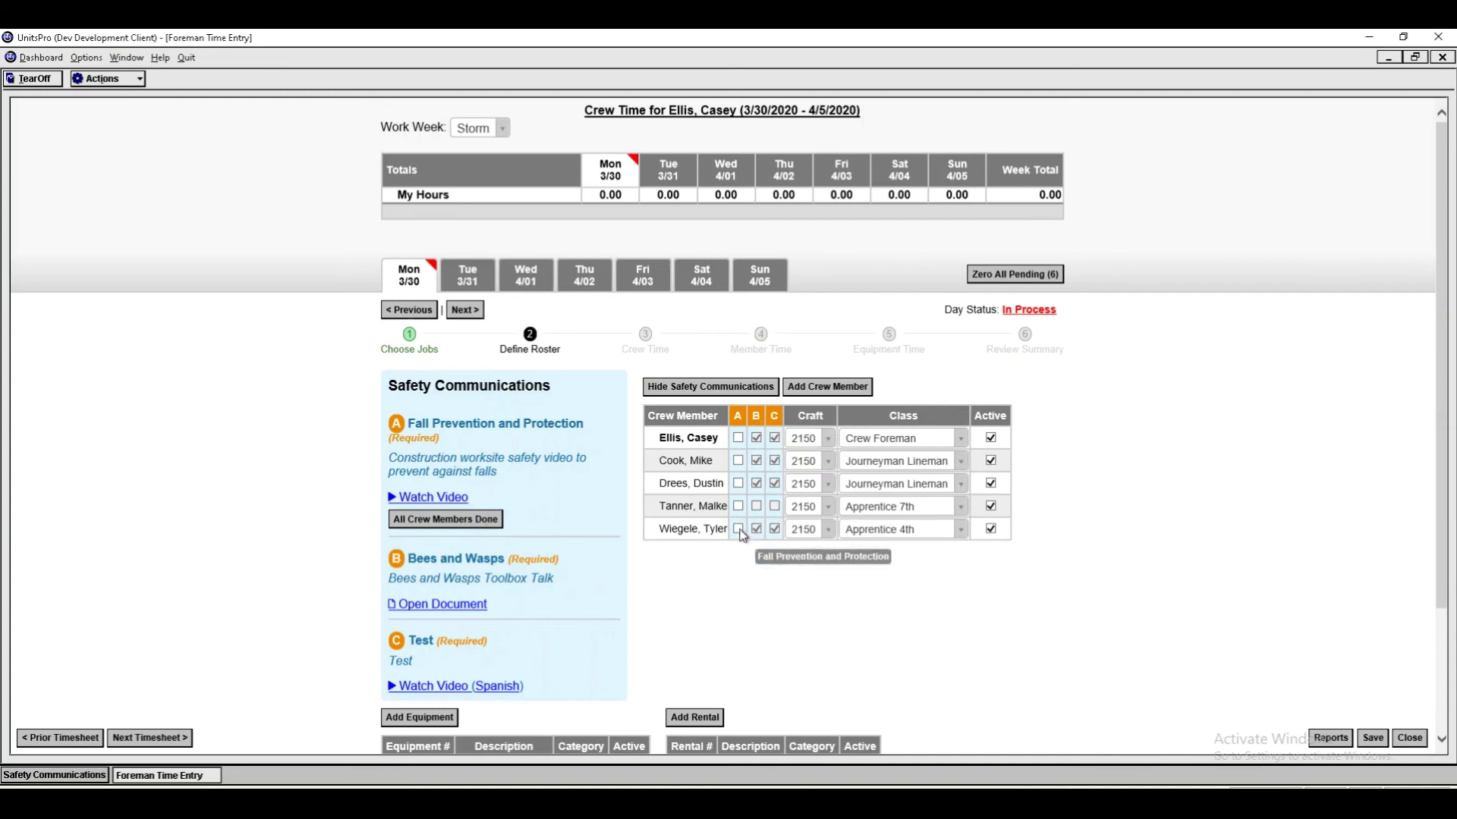
pyautogui.click(491, 523)
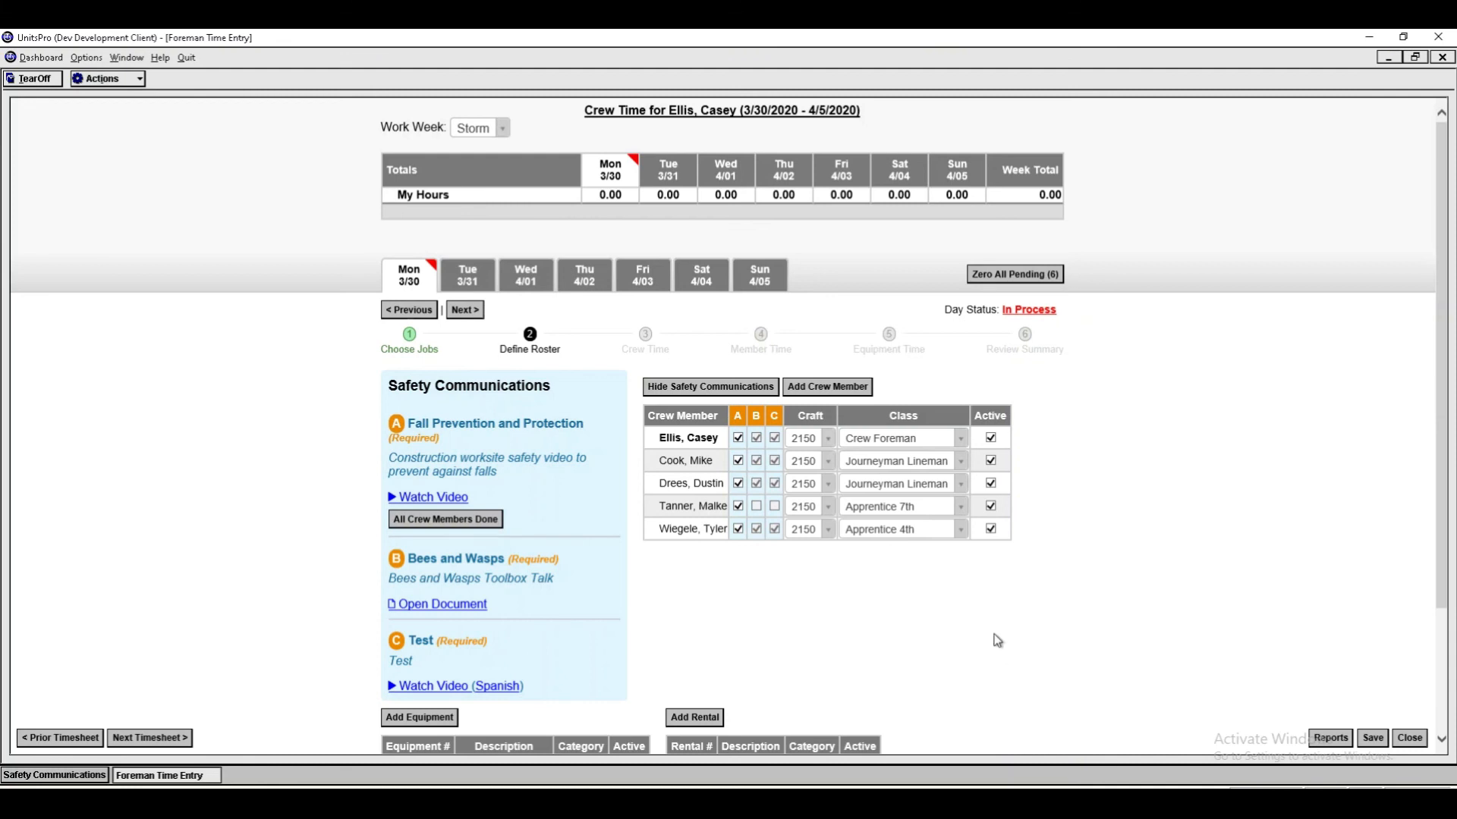
pyautogui.click(464, 310)
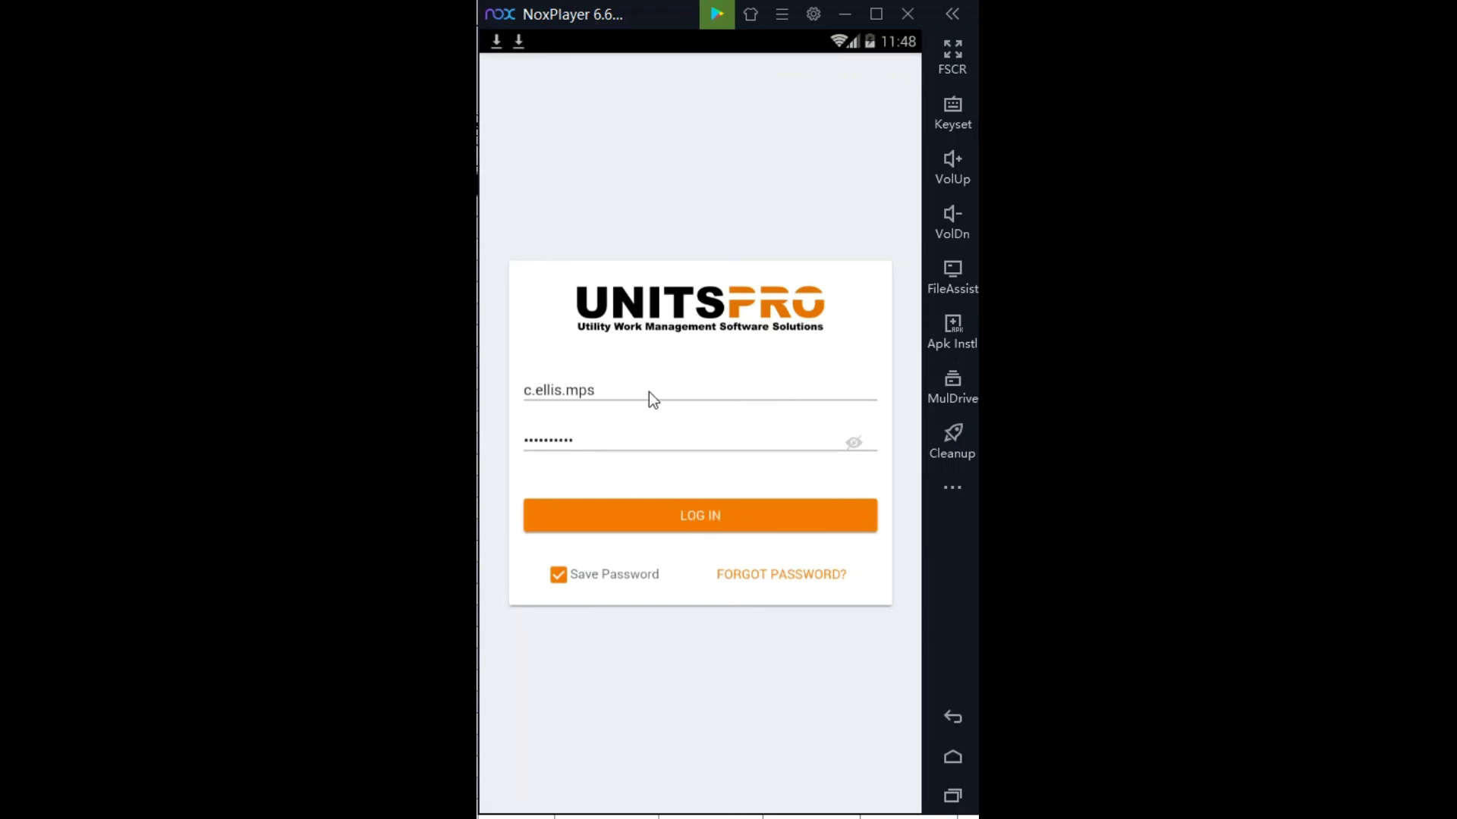
# Step: Log in to the UnitsPro mobile app in NoxPlayer with the saved foreman credentials and open the 03/30/2020 - 04/05/2020 timesheet
pyautogui.click(677, 510)
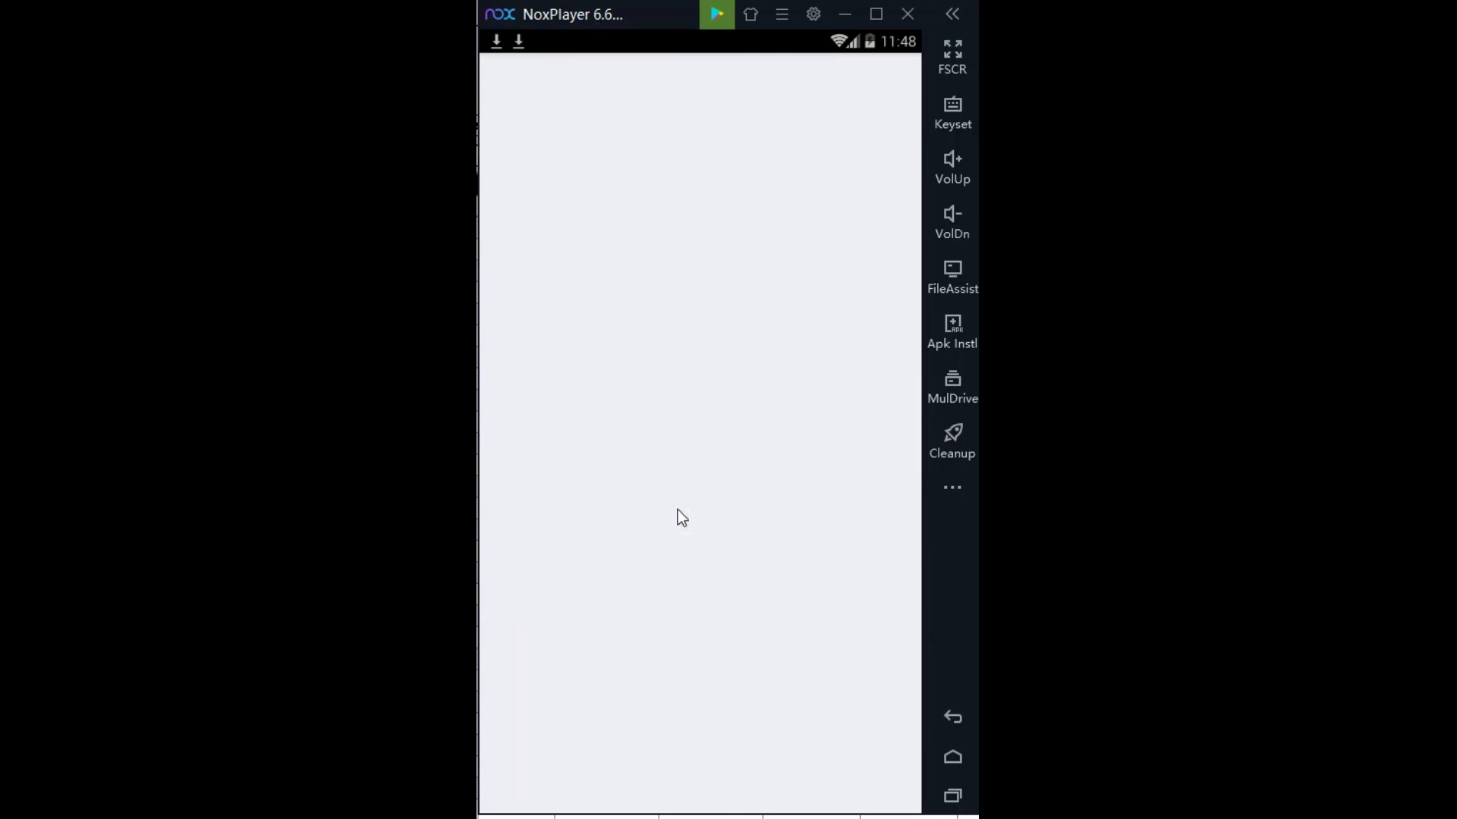
pyautogui.click(553, 302)
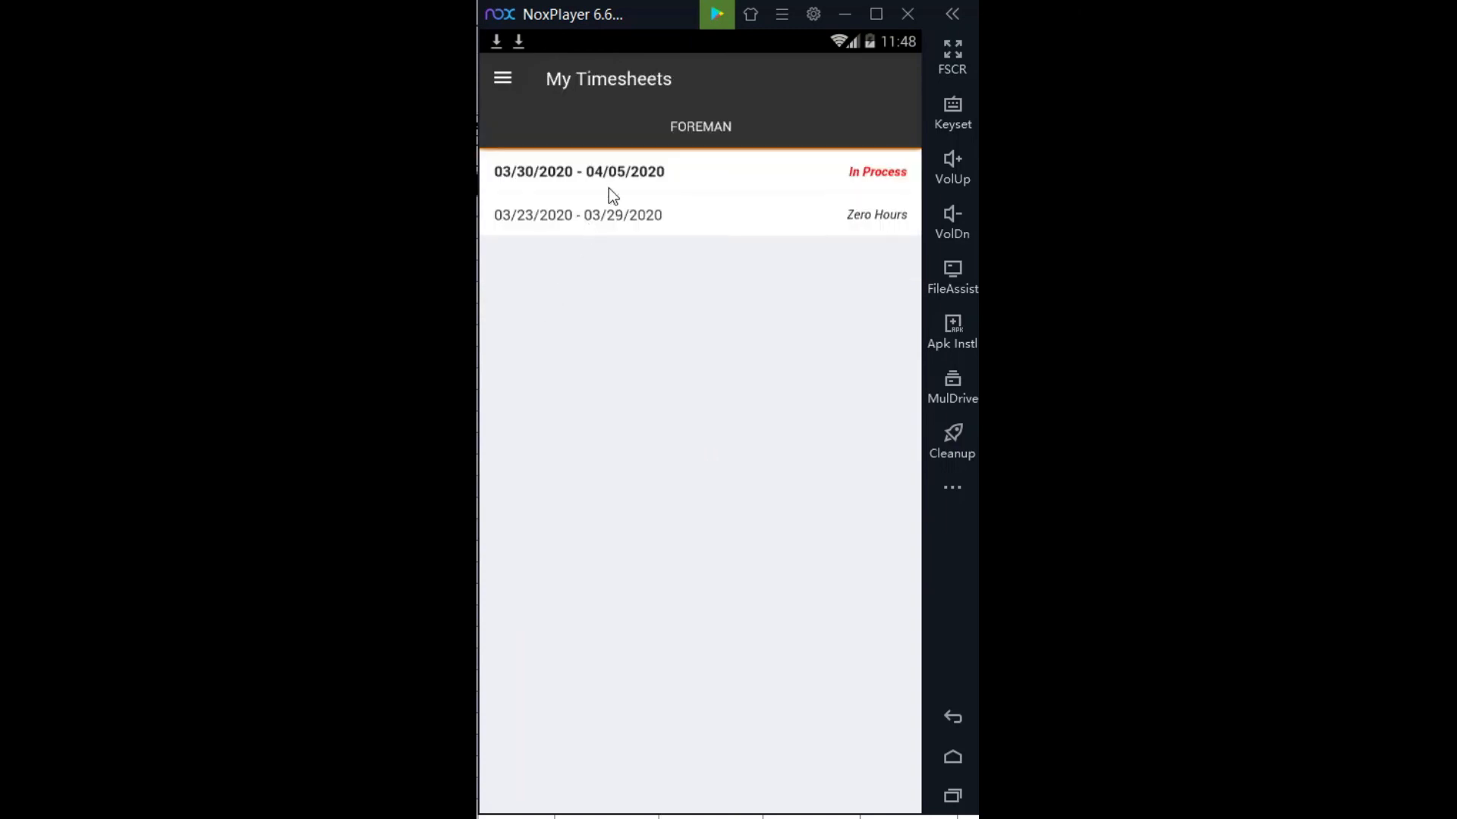
pyautogui.click(662, 179)
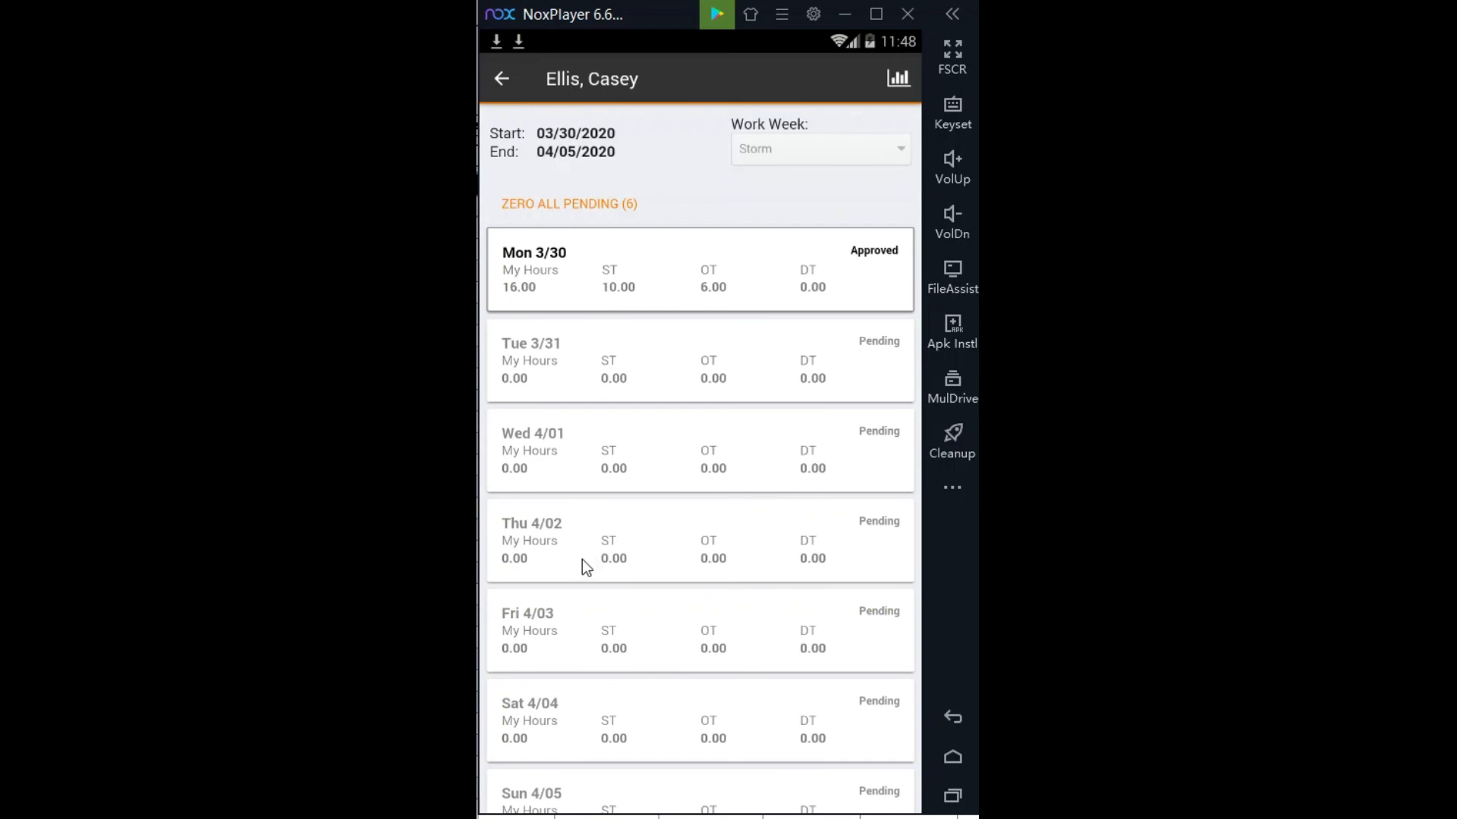
# Step: Choose assigned job 217386 for Friday 4/03 and continue to the crew roster
pyautogui.click(635, 628)
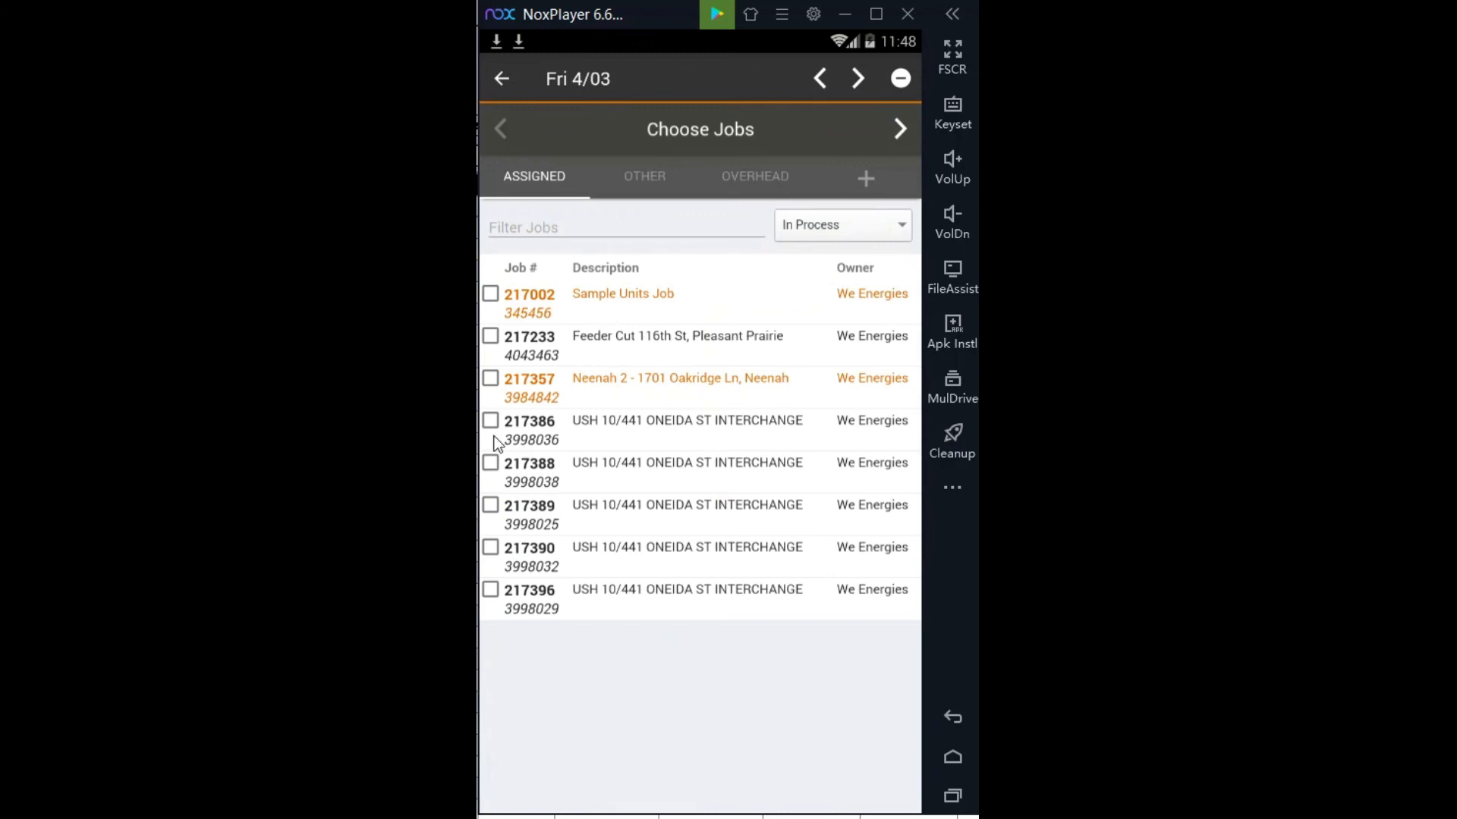
pyautogui.click(491, 420)
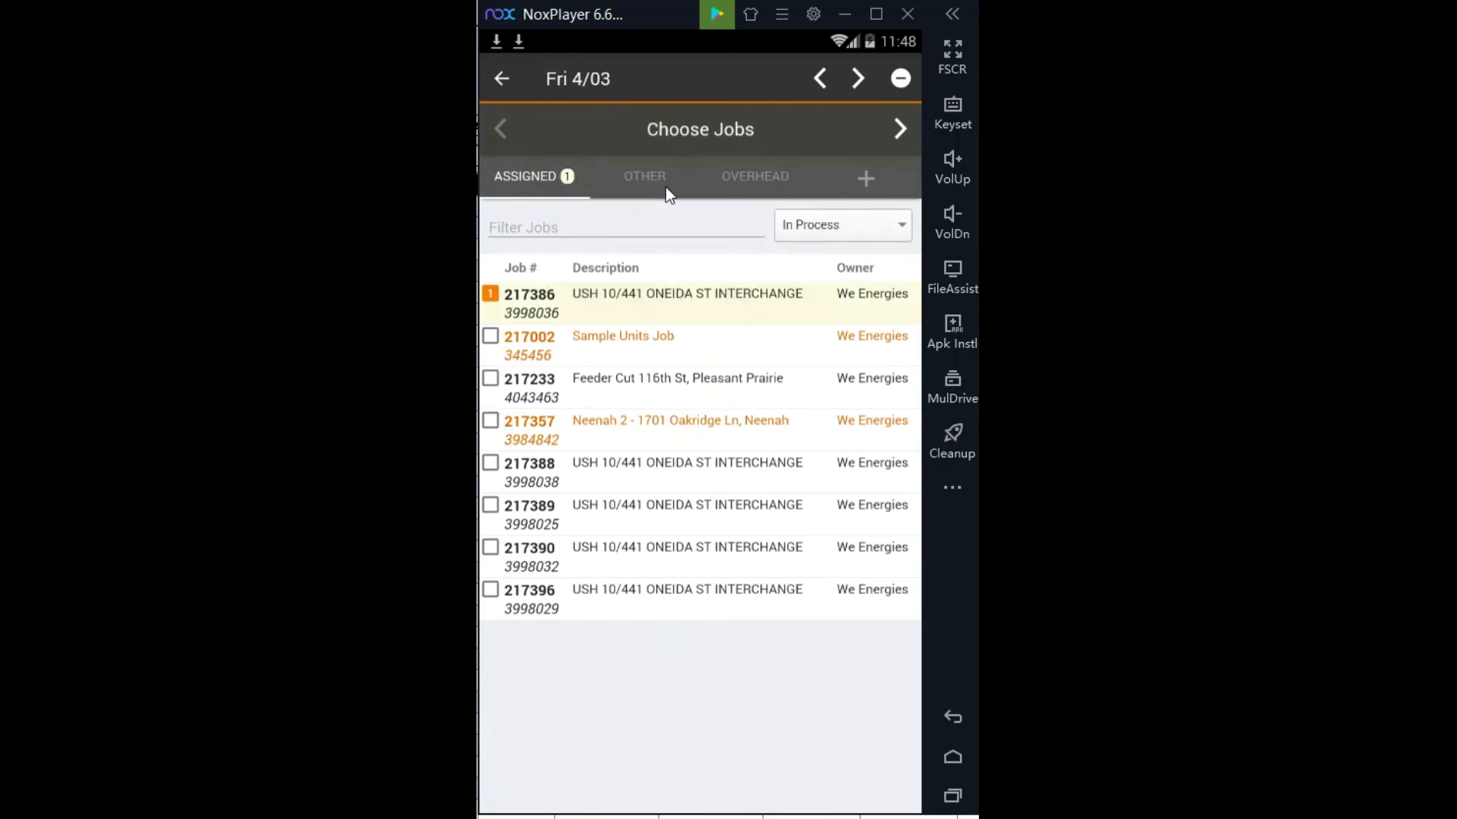
pyautogui.click(902, 129)
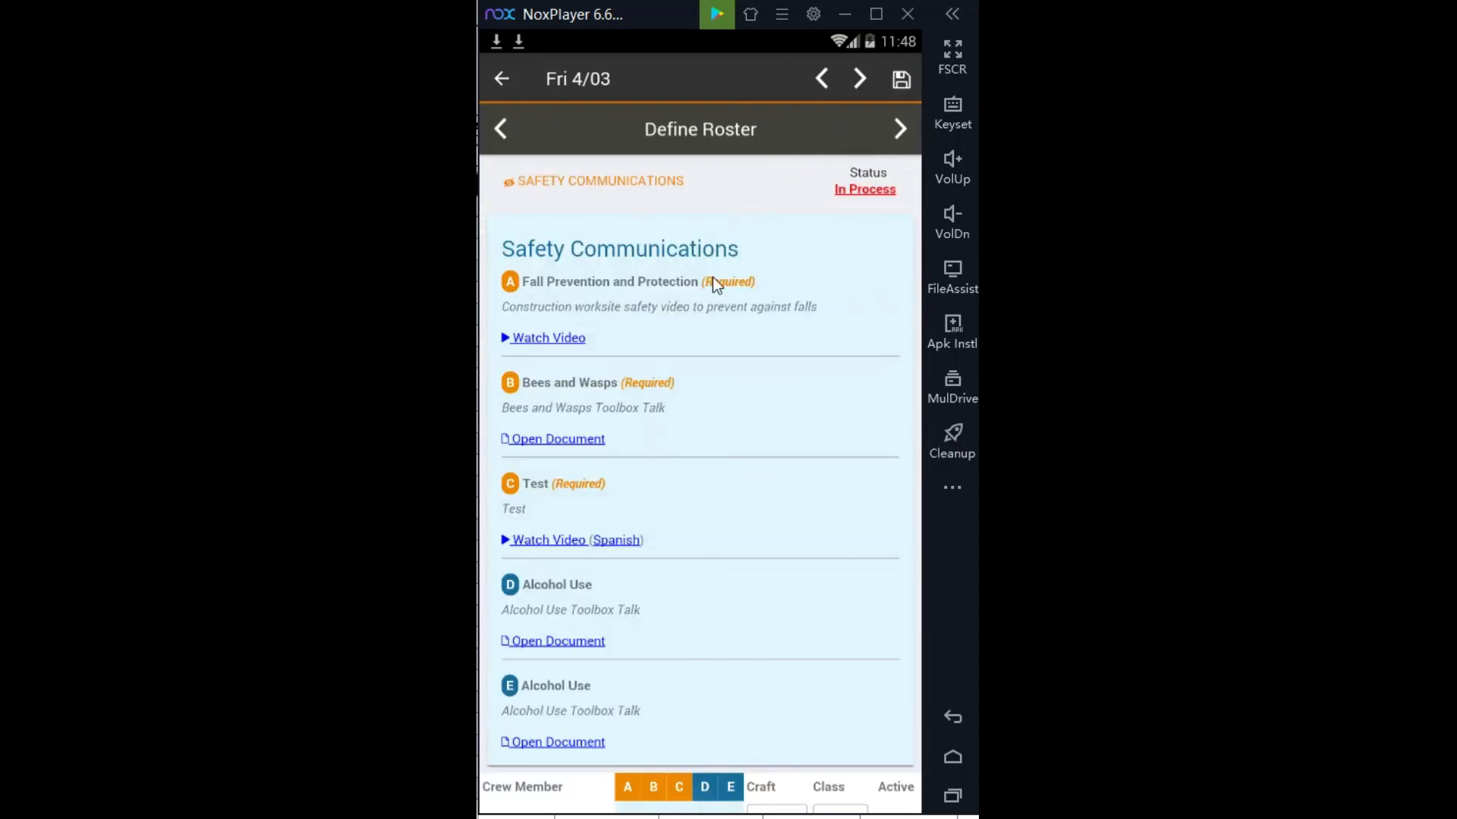
# Step: Examine the required and supplementary safety communications on the Friday 4/03 roster and each crew member's completion marks
pyautogui.scroll(-5, 713, 279)
pyautogui.scroll(5, 713, 279)
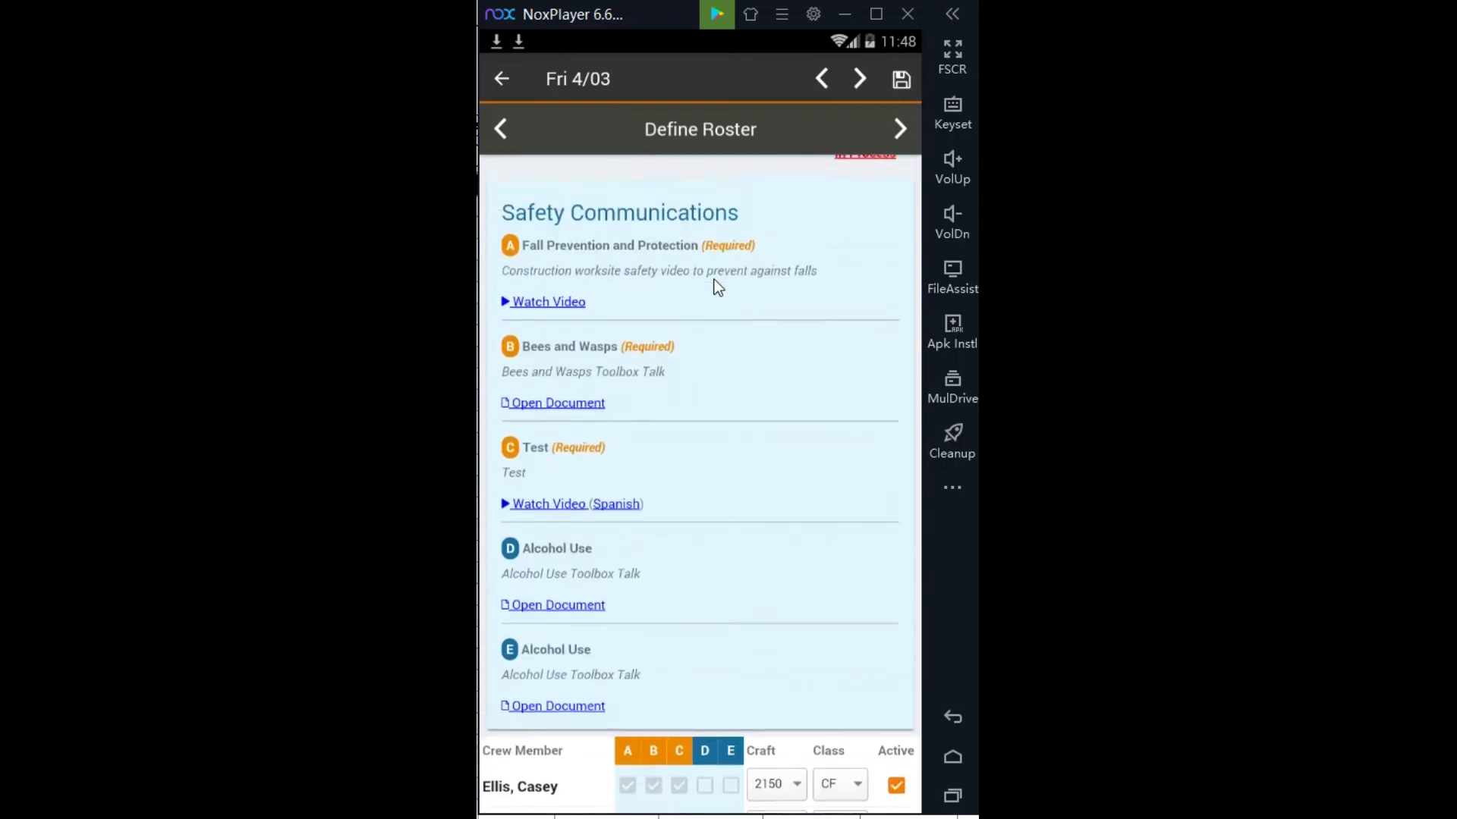
pyautogui.scroll(1, 714, 285)
pyautogui.scroll(-3, 716, 285)
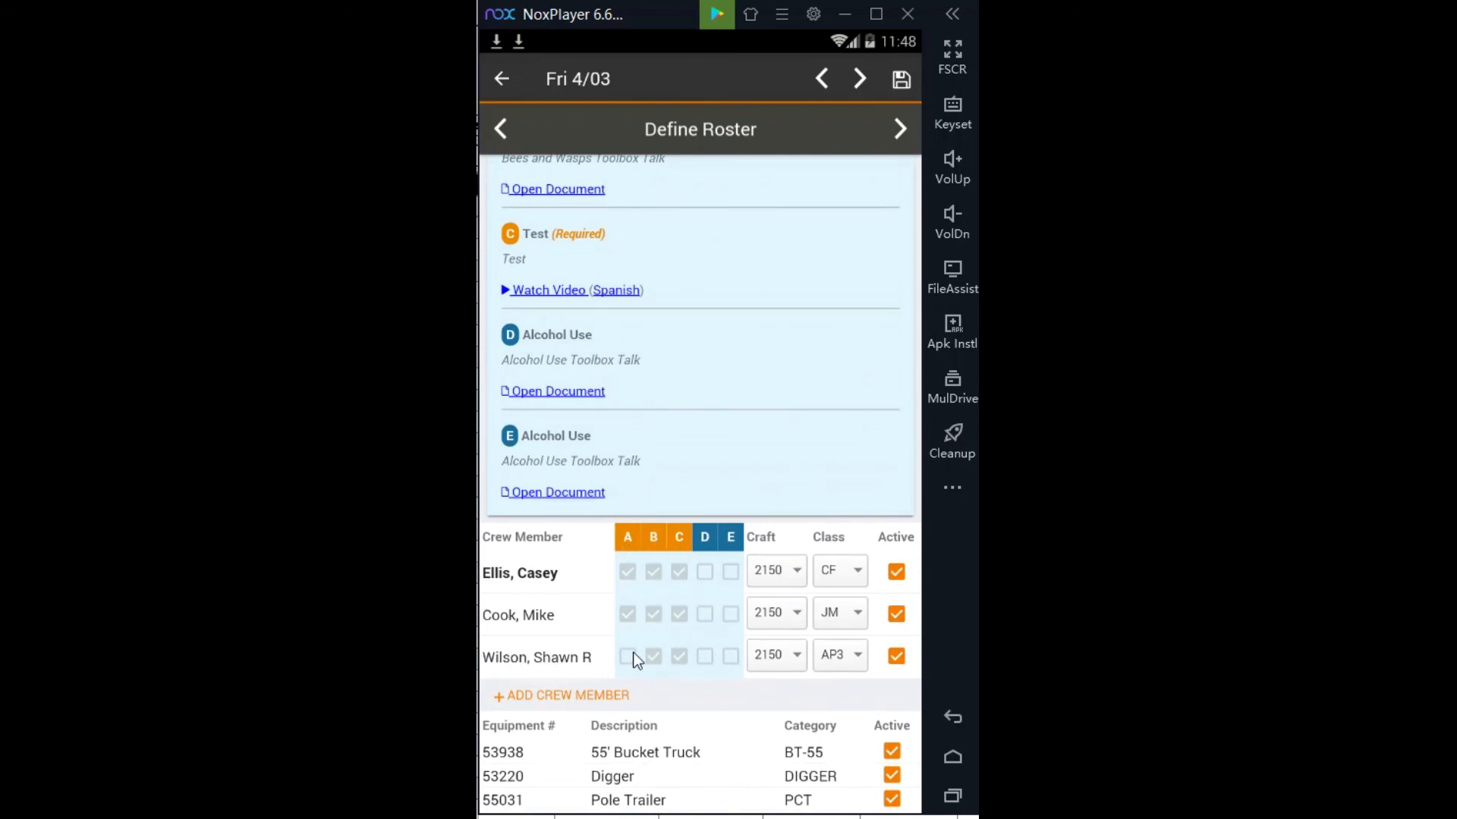
pyautogui.scroll(4, 732, 403)
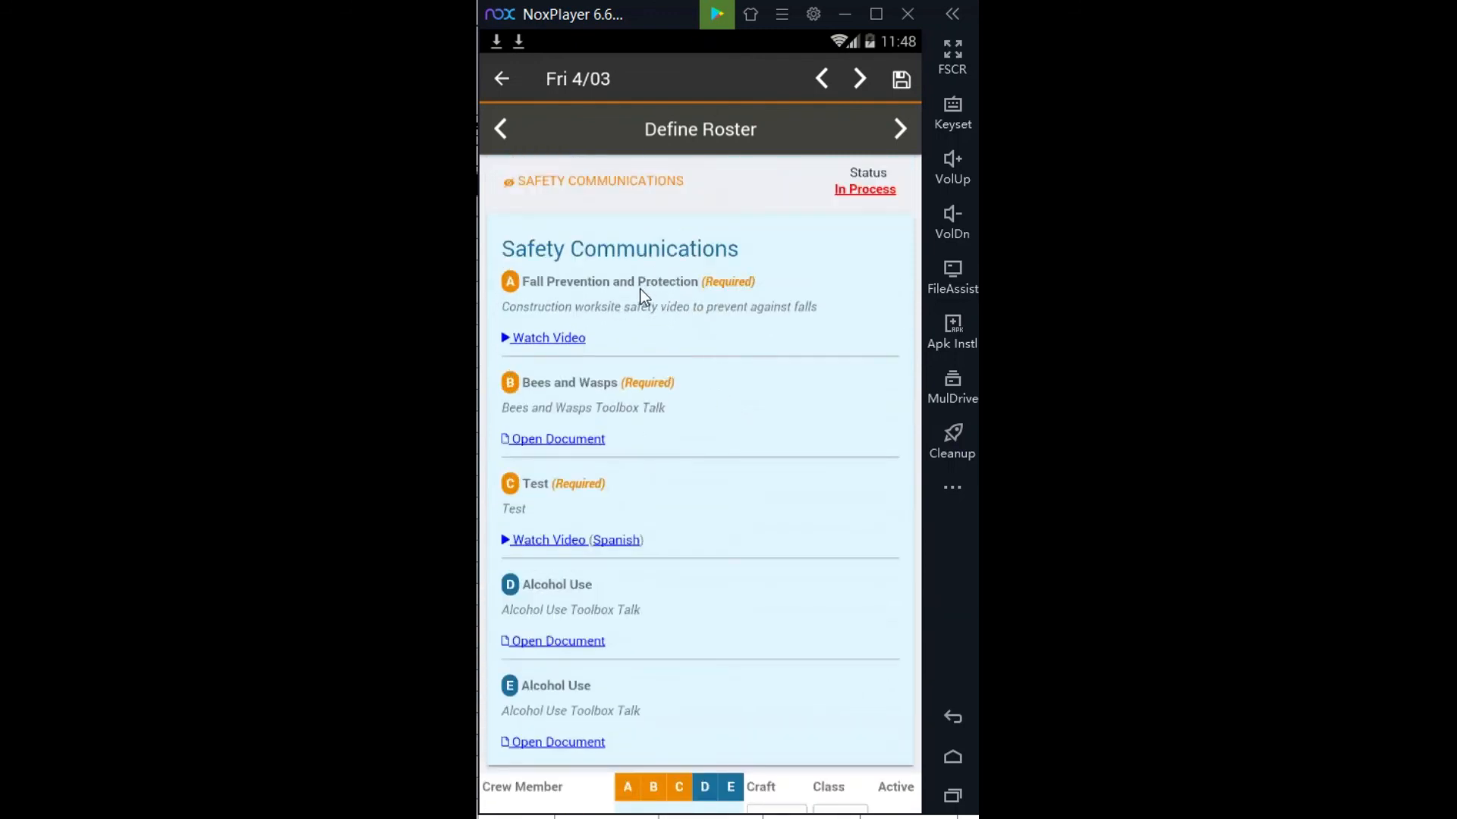
pyautogui.scroll(-5, 644, 296)
pyautogui.scroll(5, 662, 287)
pyautogui.scroll(-3, 696, 529)
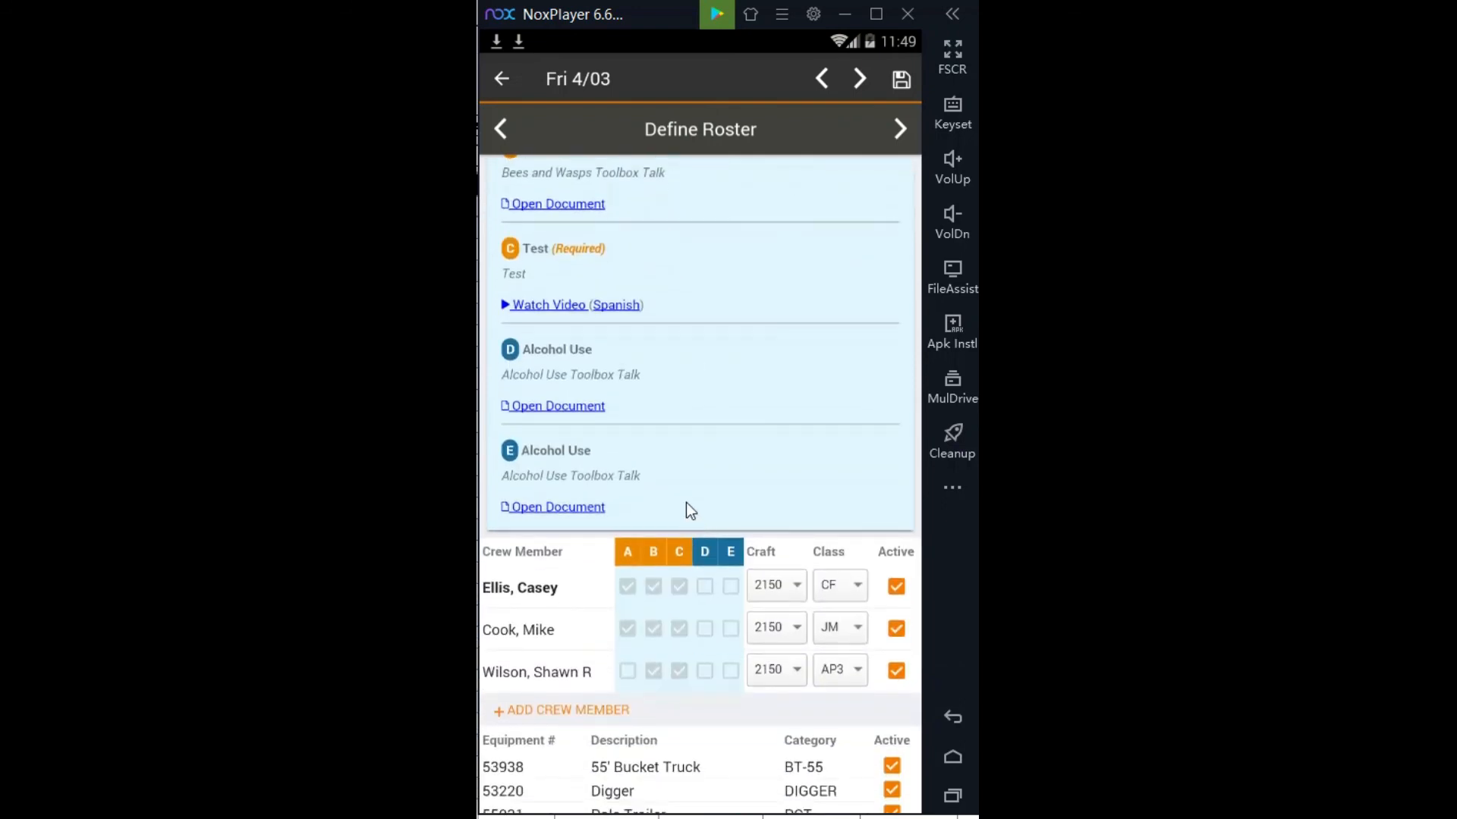
# Step: View the Alcohol Use document of communication D, return to the roster and mark it done for all crew members
pyautogui.click(553, 406)
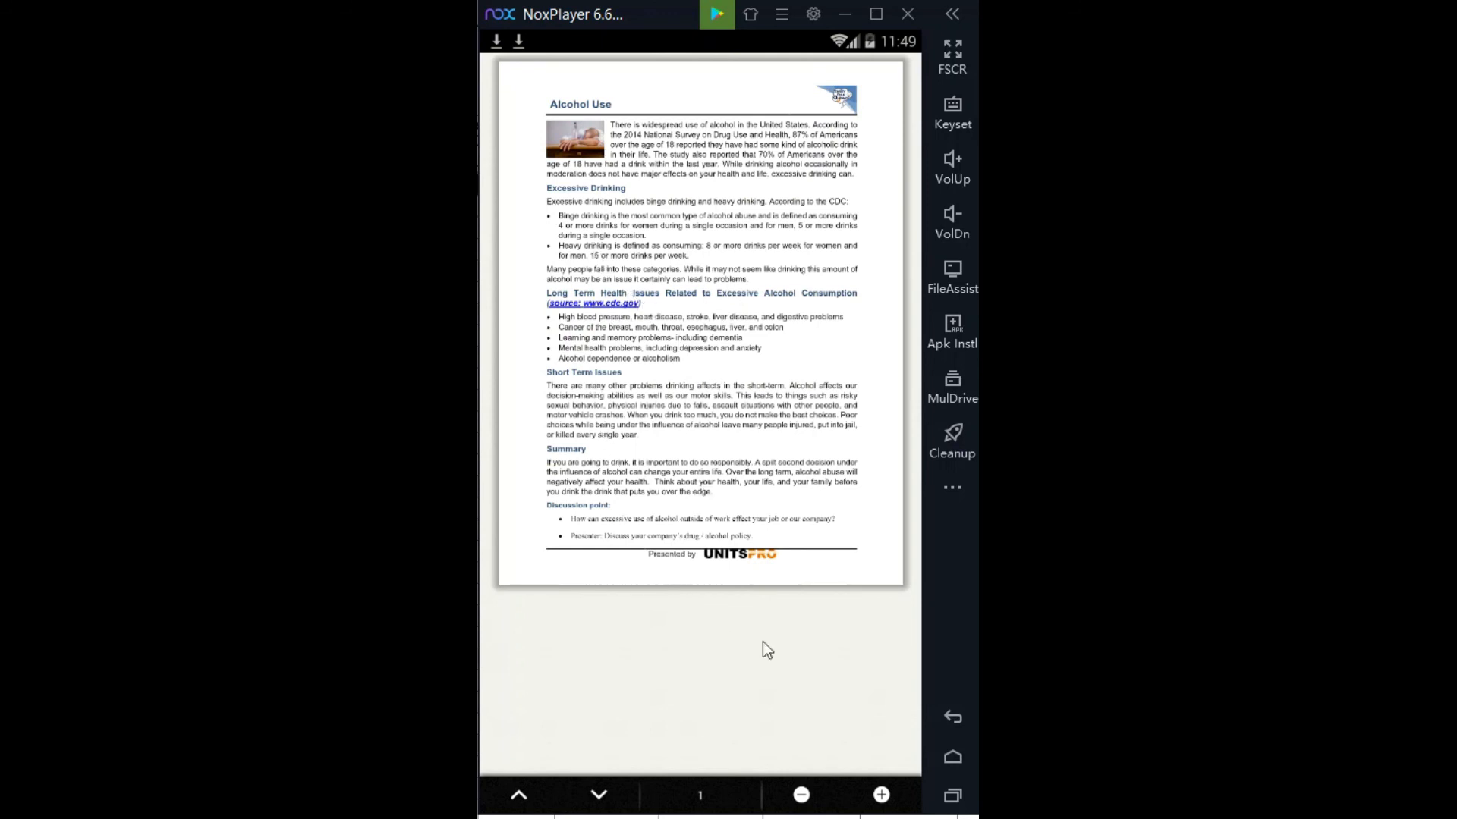
pyautogui.click(953, 716)
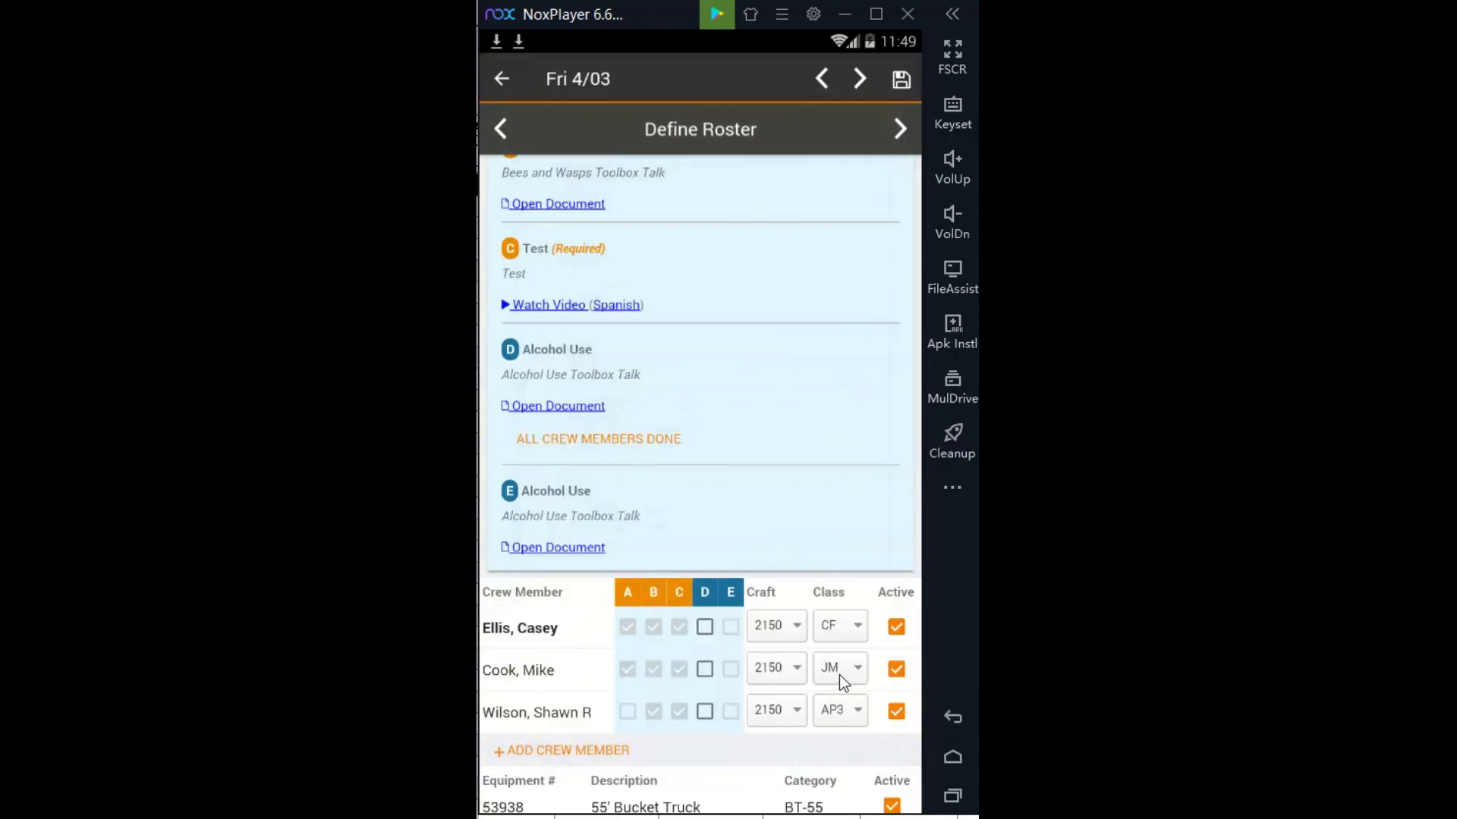
pyautogui.click(567, 440)
# Step: Hide the safety communications on the roster, show them again and view the crew members' completion marks
pyautogui.scroll(3, 761, 535)
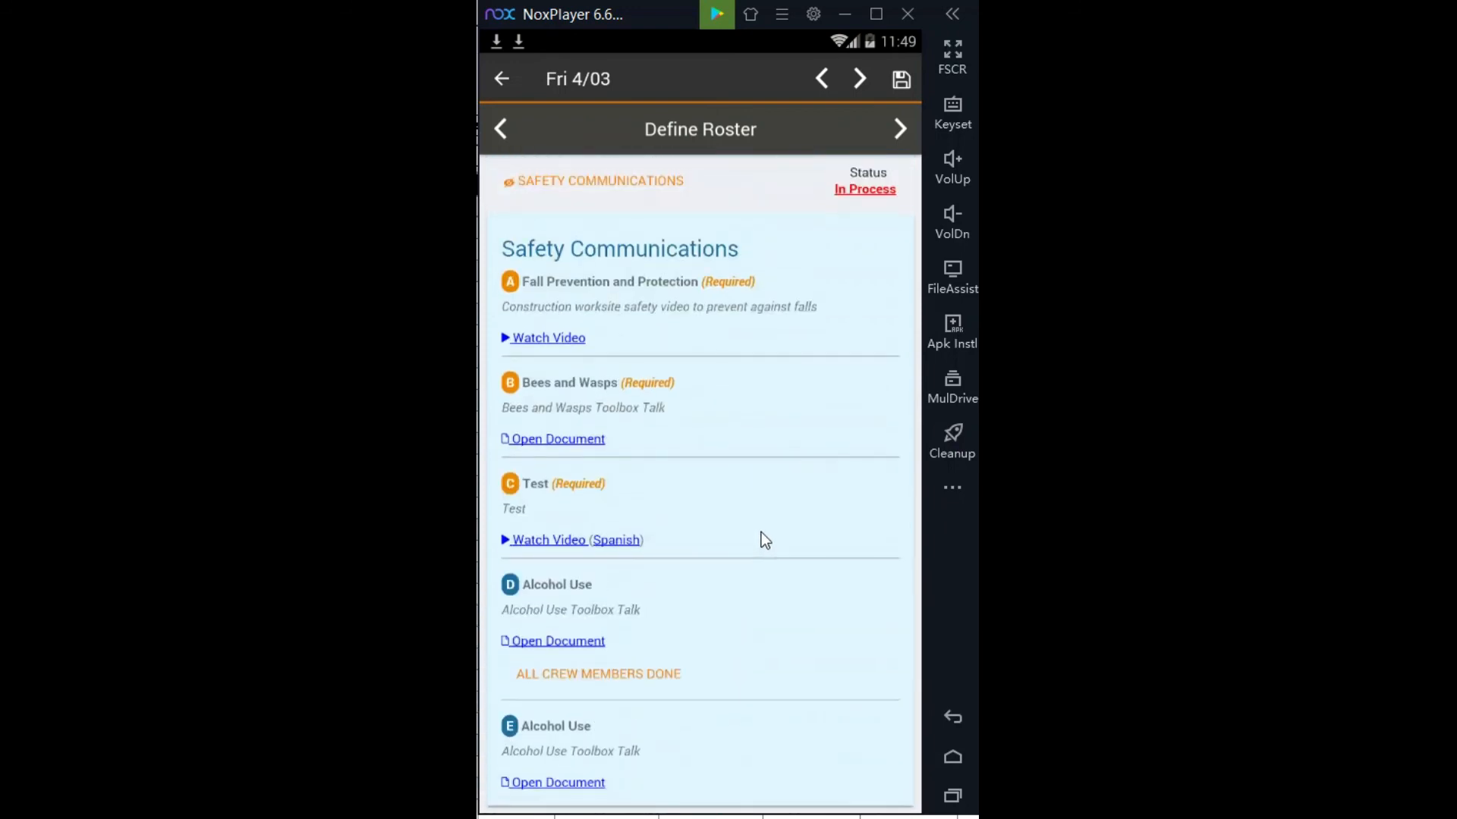
pyautogui.click(616, 182)
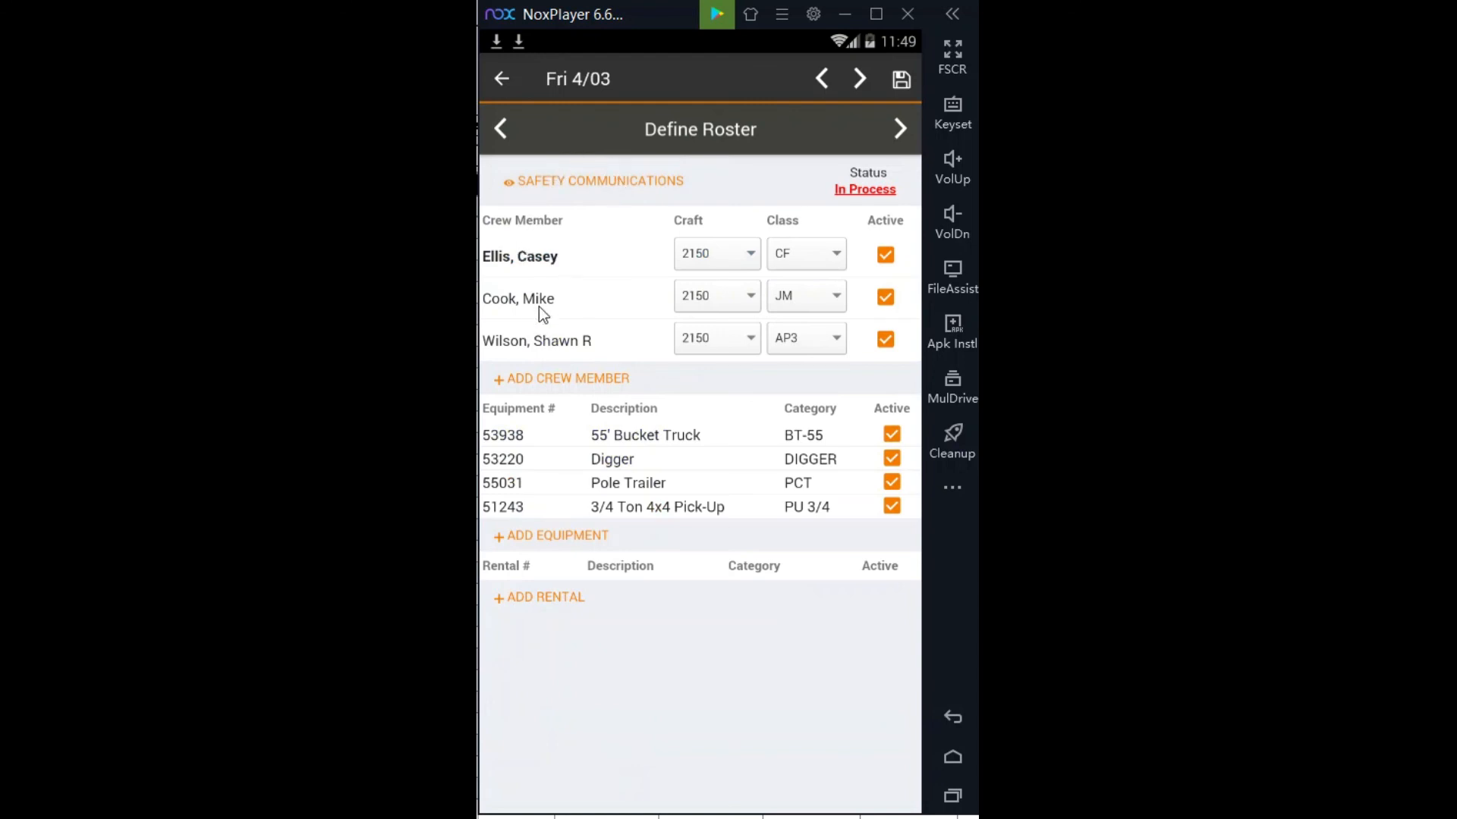
pyautogui.click(572, 185)
pyautogui.scroll(-1, 779, 453)
pyautogui.scroll(-5, 775, 444)
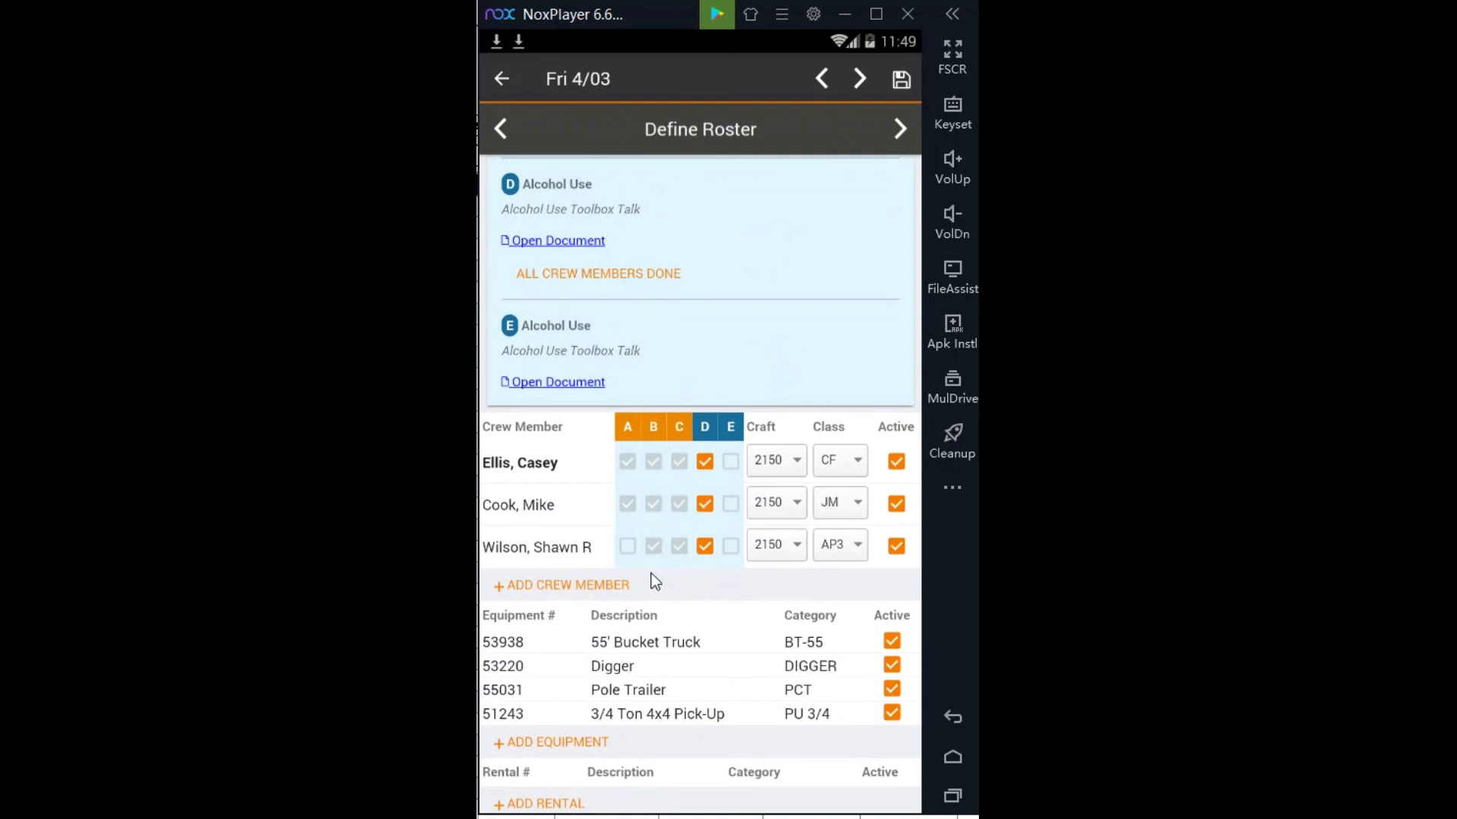
# Step: Clear the third crew member's completion mark for Alcohol Use communication D
pyautogui.click(705, 546)
pyautogui.scroll(5, 761, 299)
pyautogui.scroll(1, 762, 299)
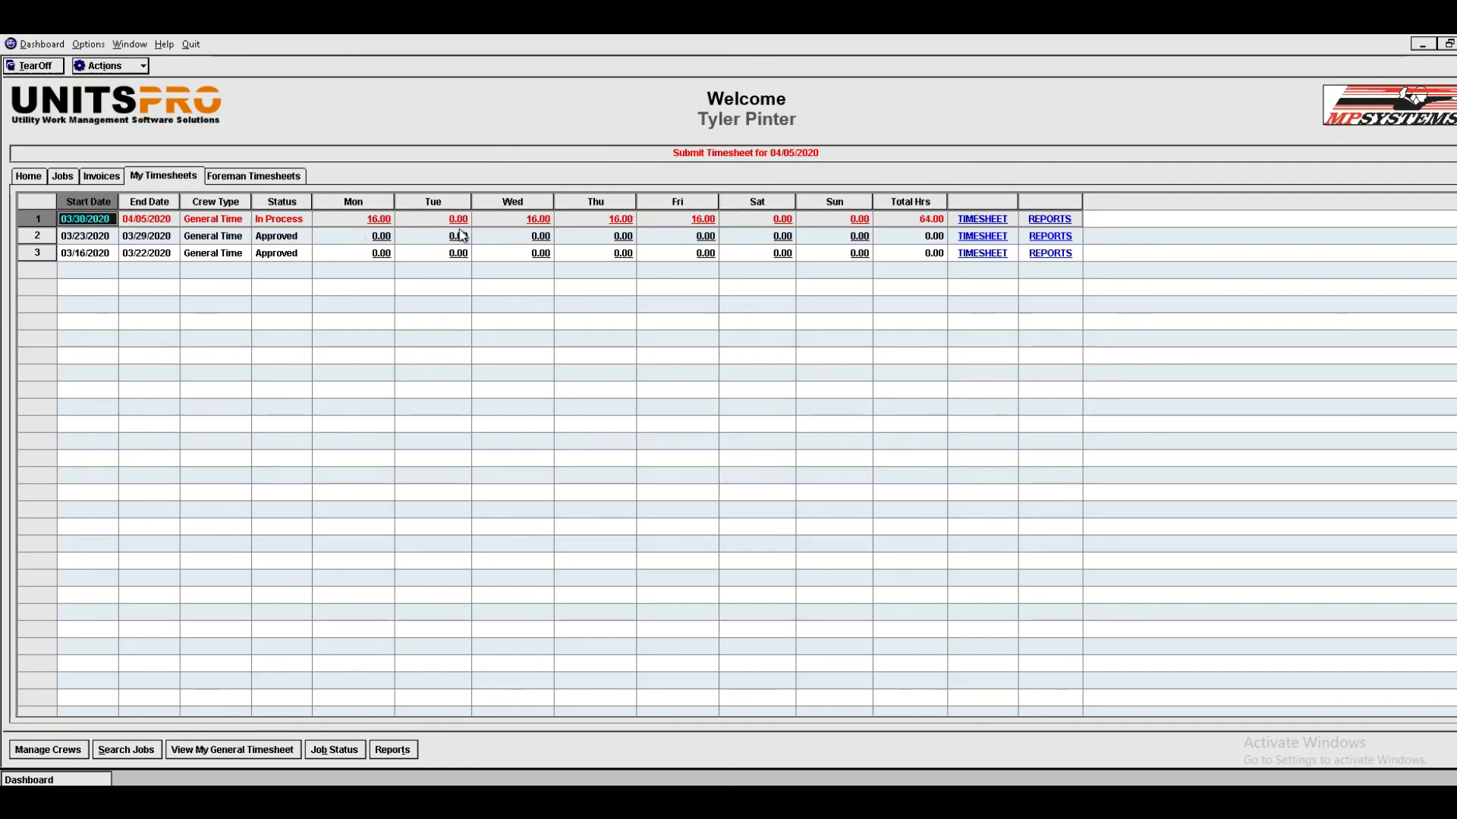
# Step: In the desktop UnitsPro client, open Saturday 4/04 of the in-process general timesheet, and hide and show its safety communications
pyautogui.click(784, 225)
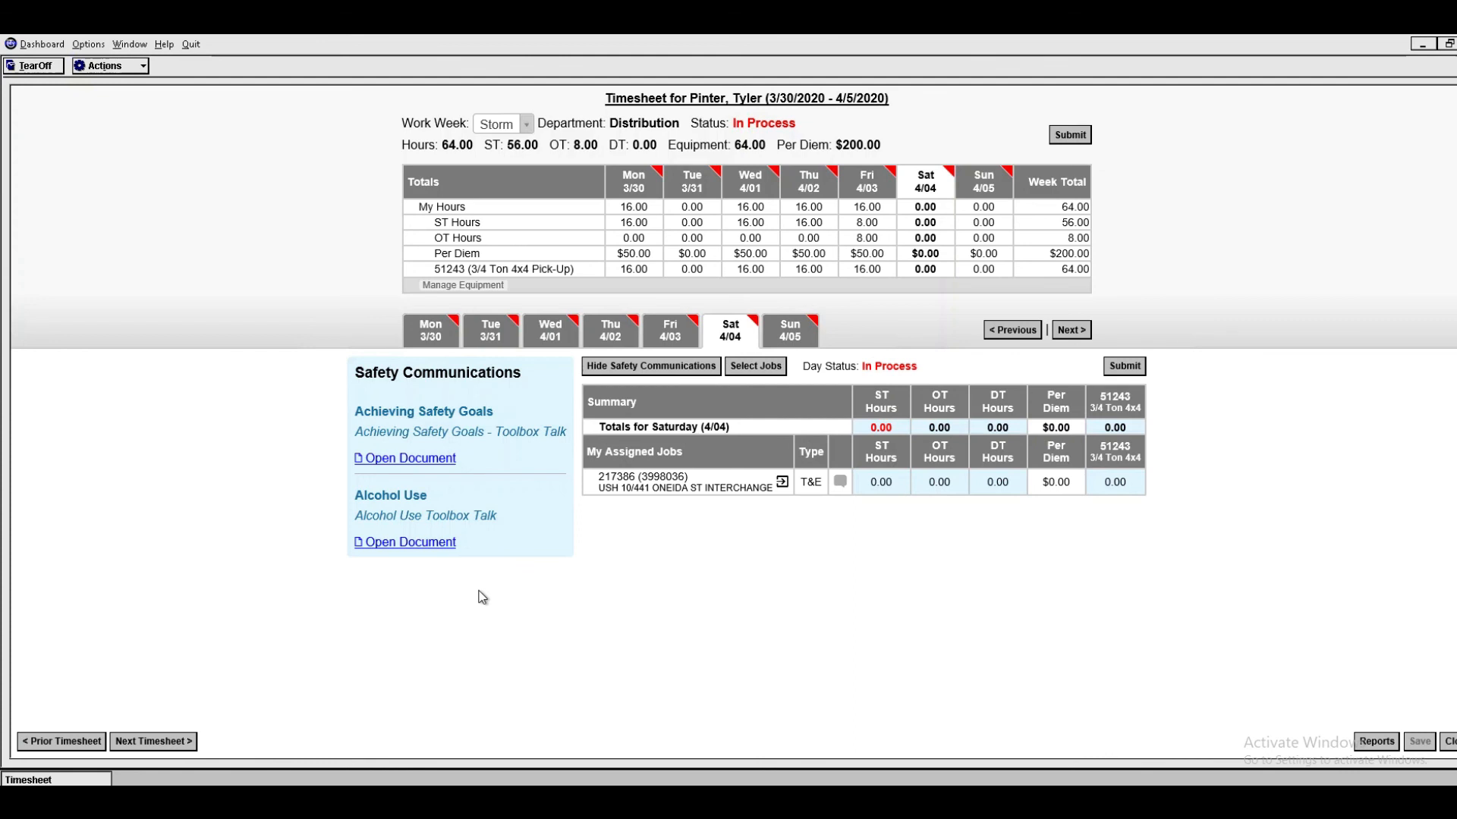
pyautogui.click(621, 365)
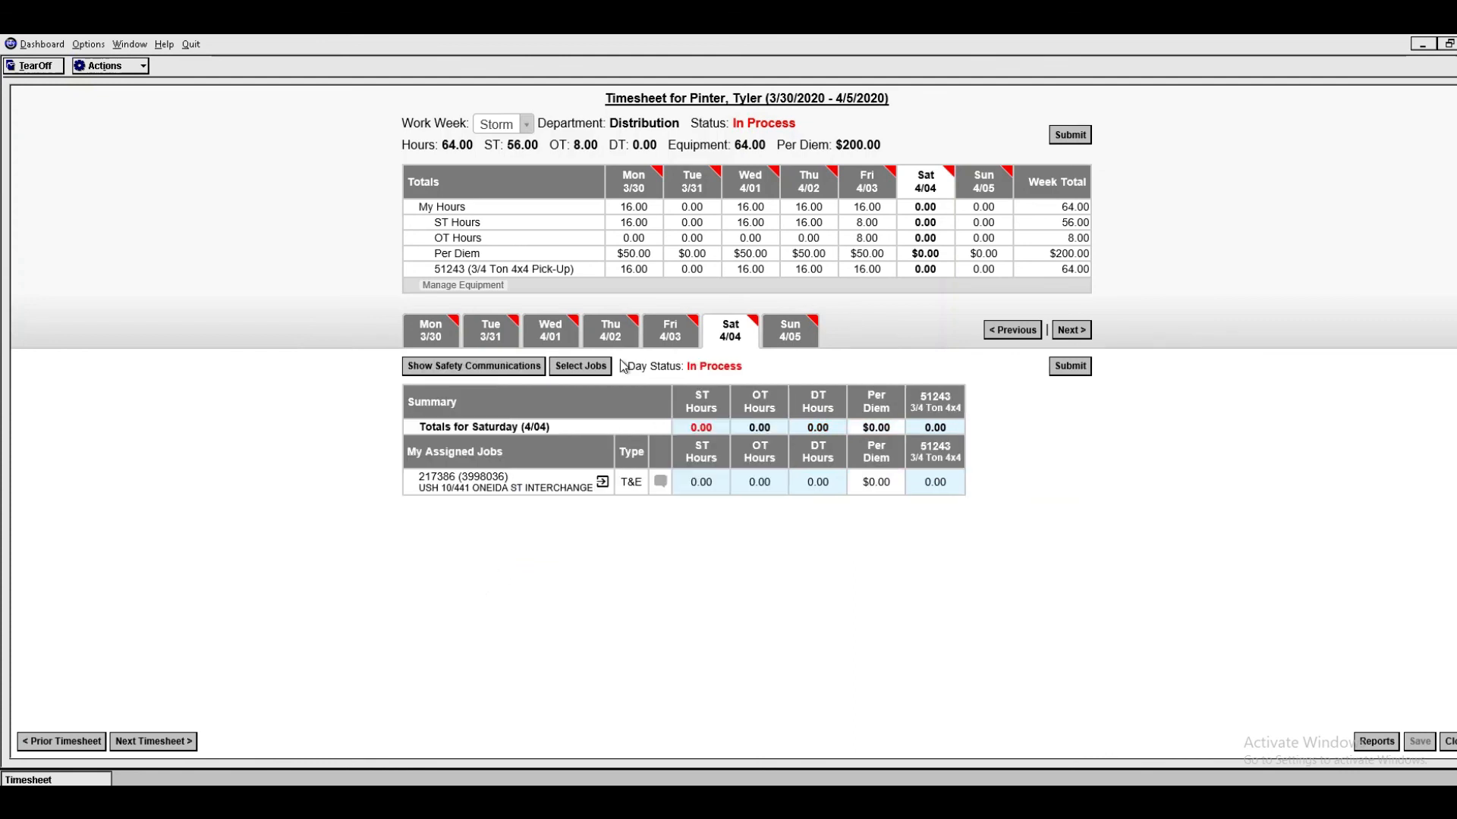
pyautogui.click(499, 367)
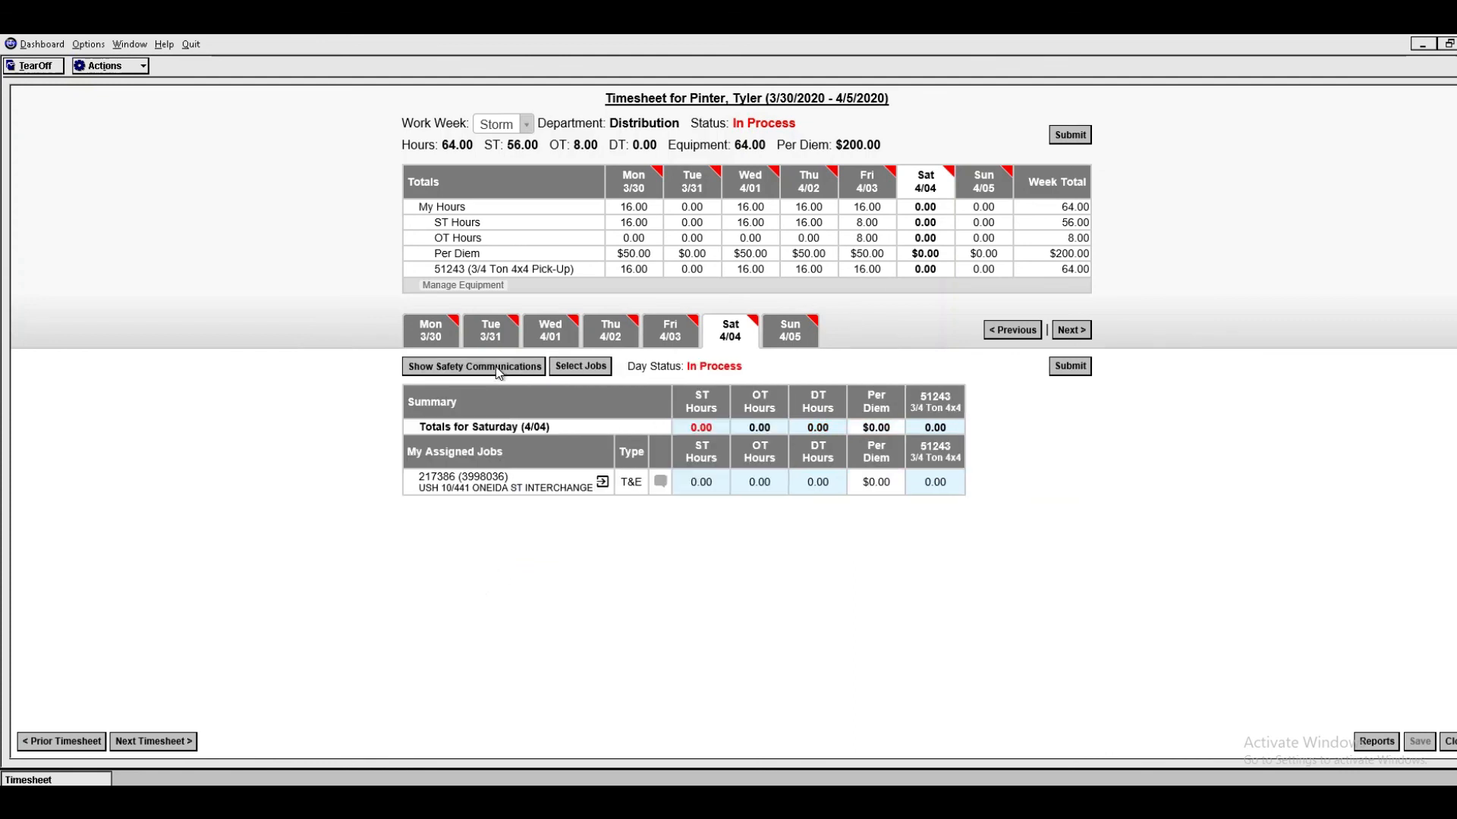
# Step: View the Achieving Safety Goals document, mark that communication as done and close the timesheet
pyautogui.click(438, 460)
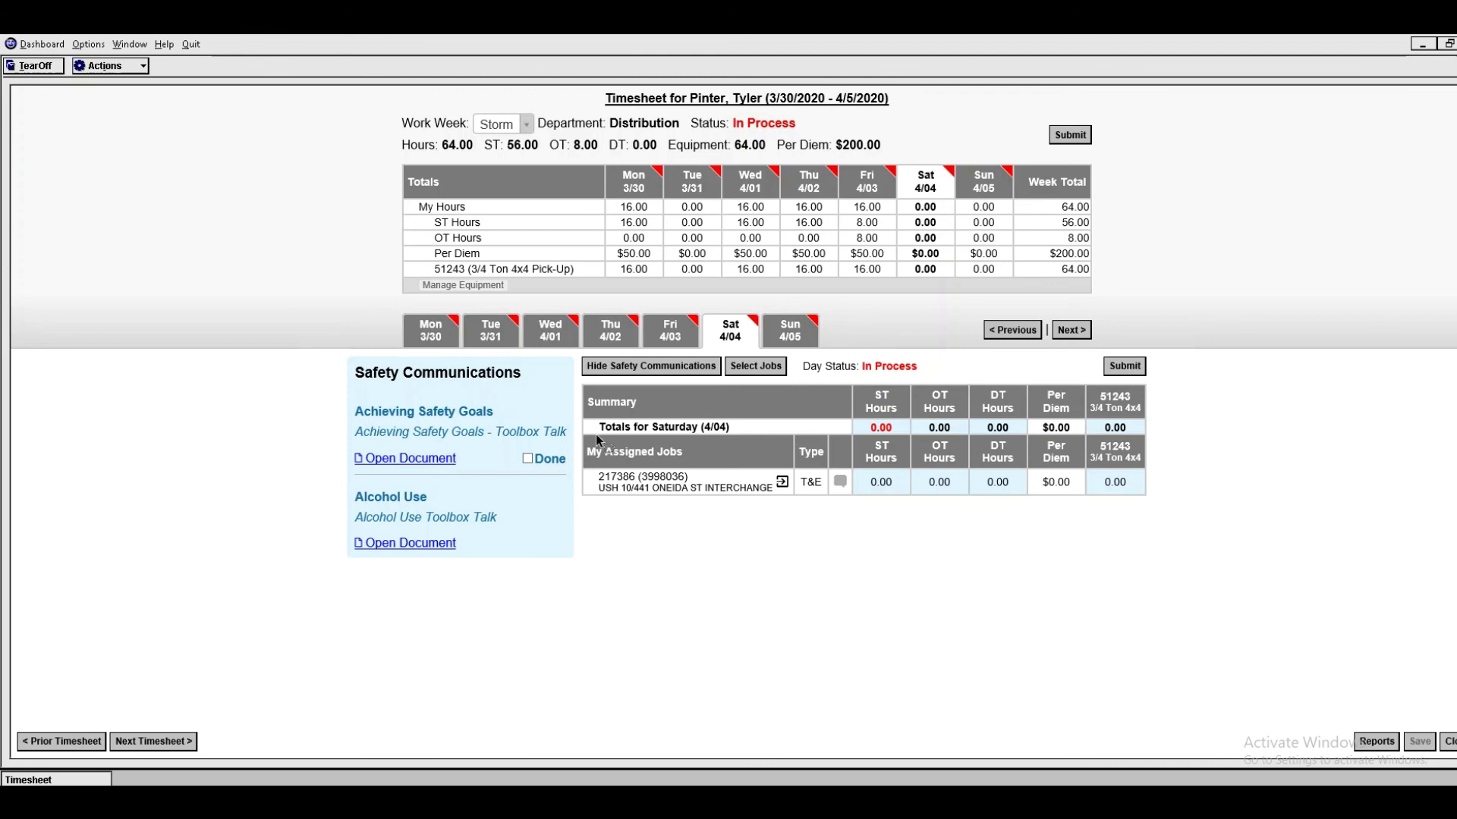
pyautogui.click(527, 458)
pyautogui.click(1450, 745)
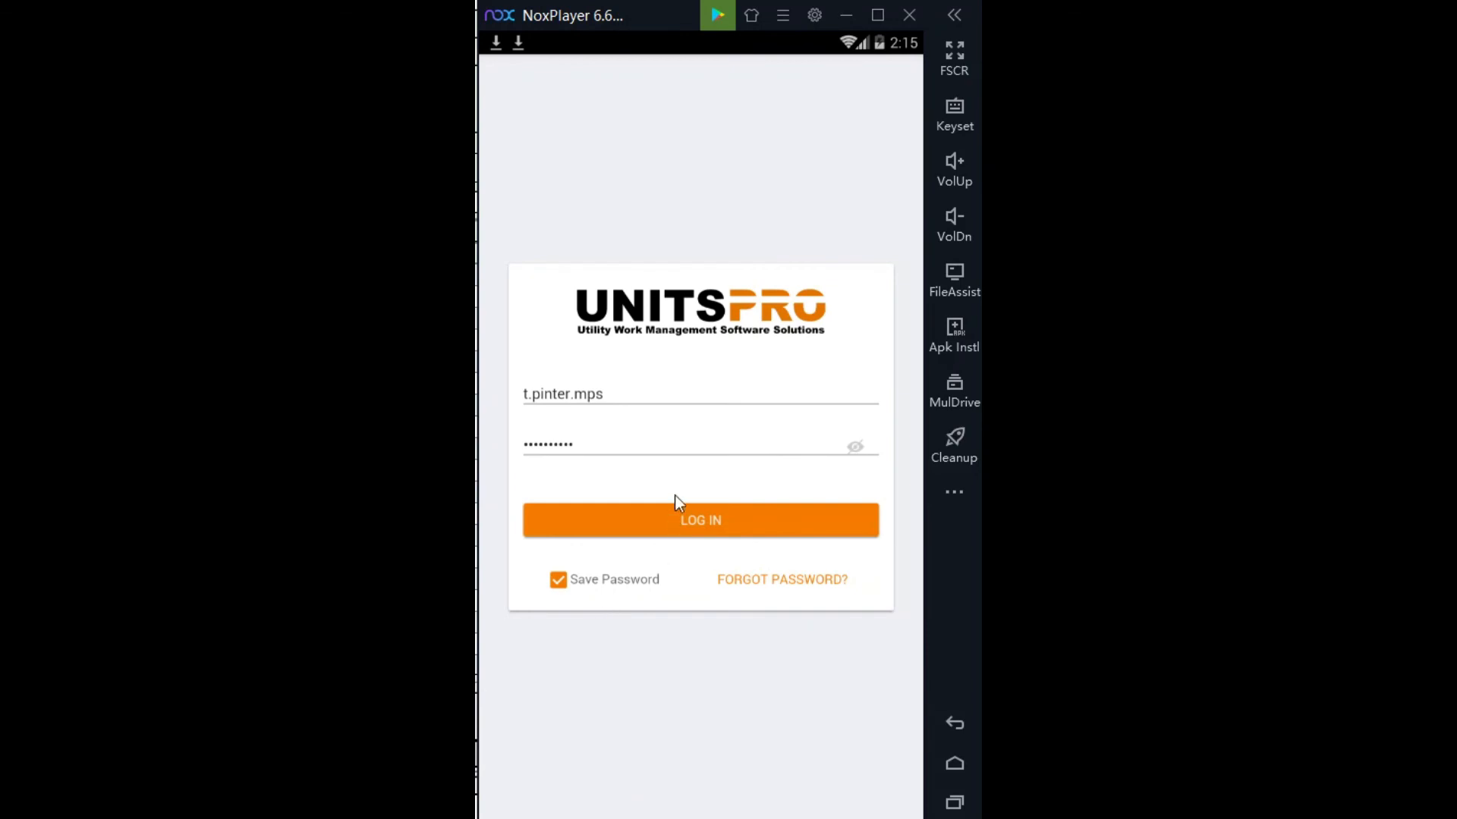
# Step: Log in to the UnitsPro mobile app with the saved employee credentials and open Saturday 4/04 of the 03/30/2020 - 04/05/2020 timesheet
pyautogui.click(674, 526)
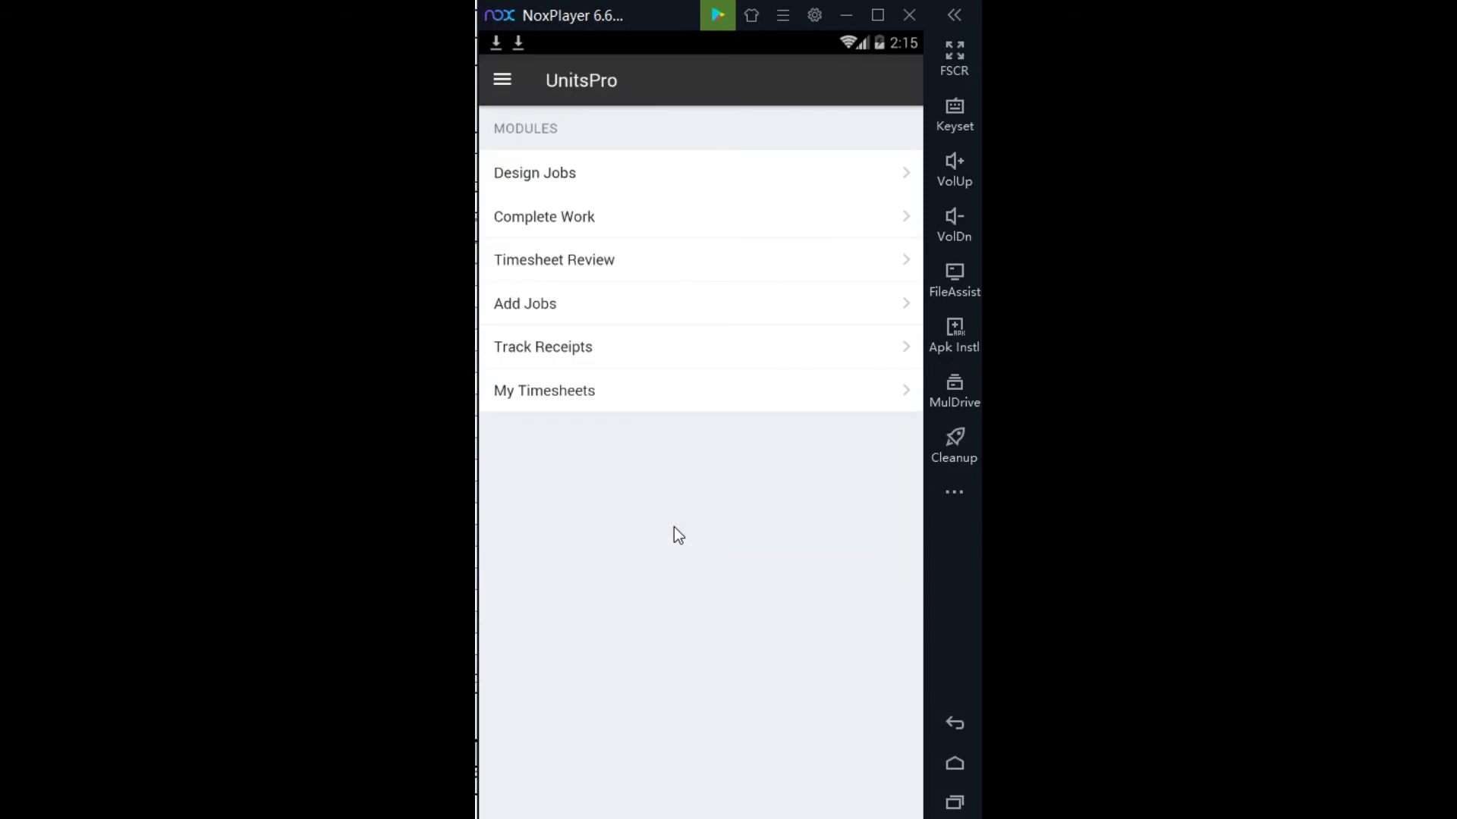
pyautogui.click(553, 395)
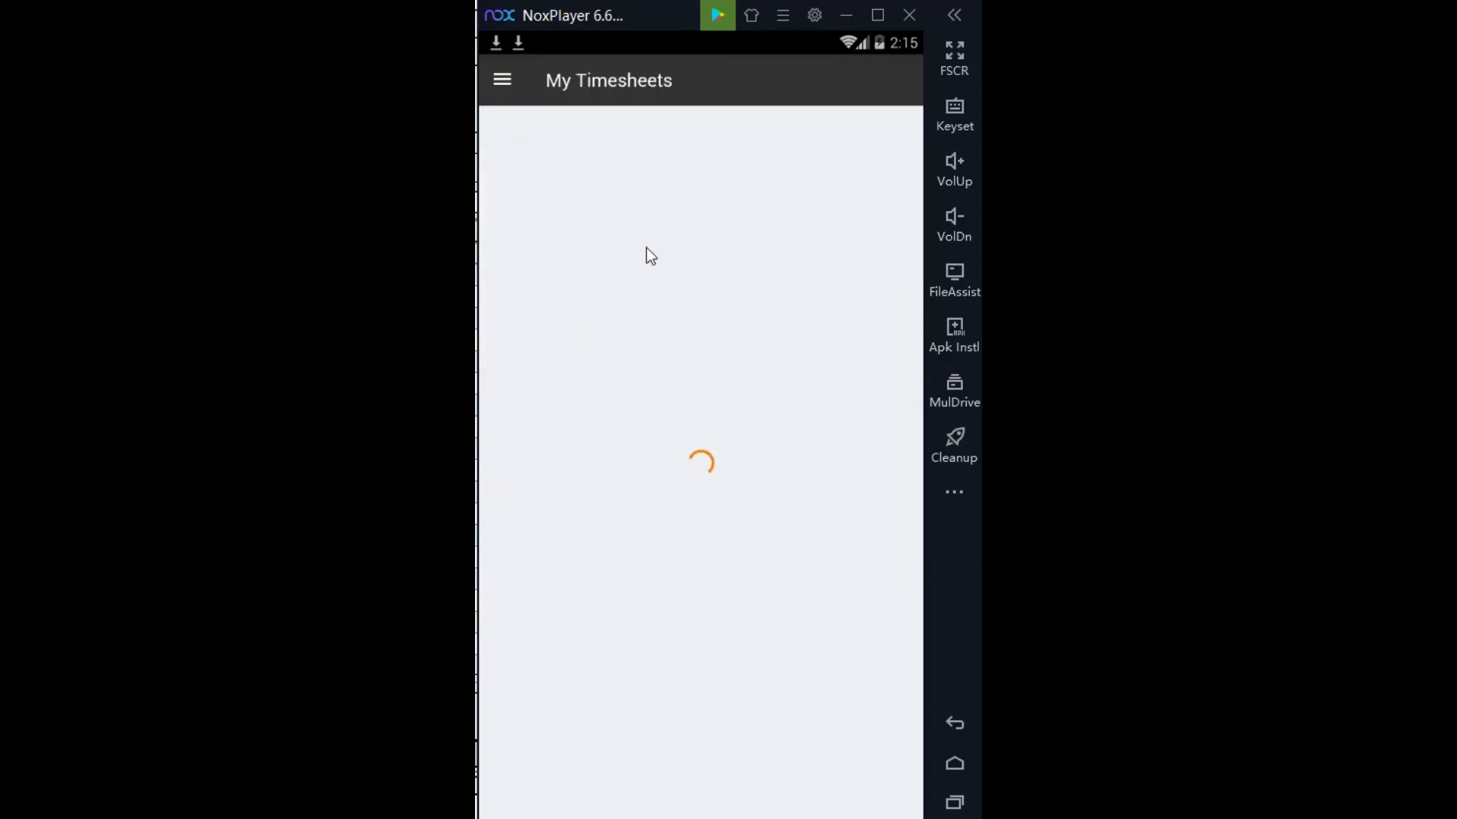
pyautogui.click(669, 180)
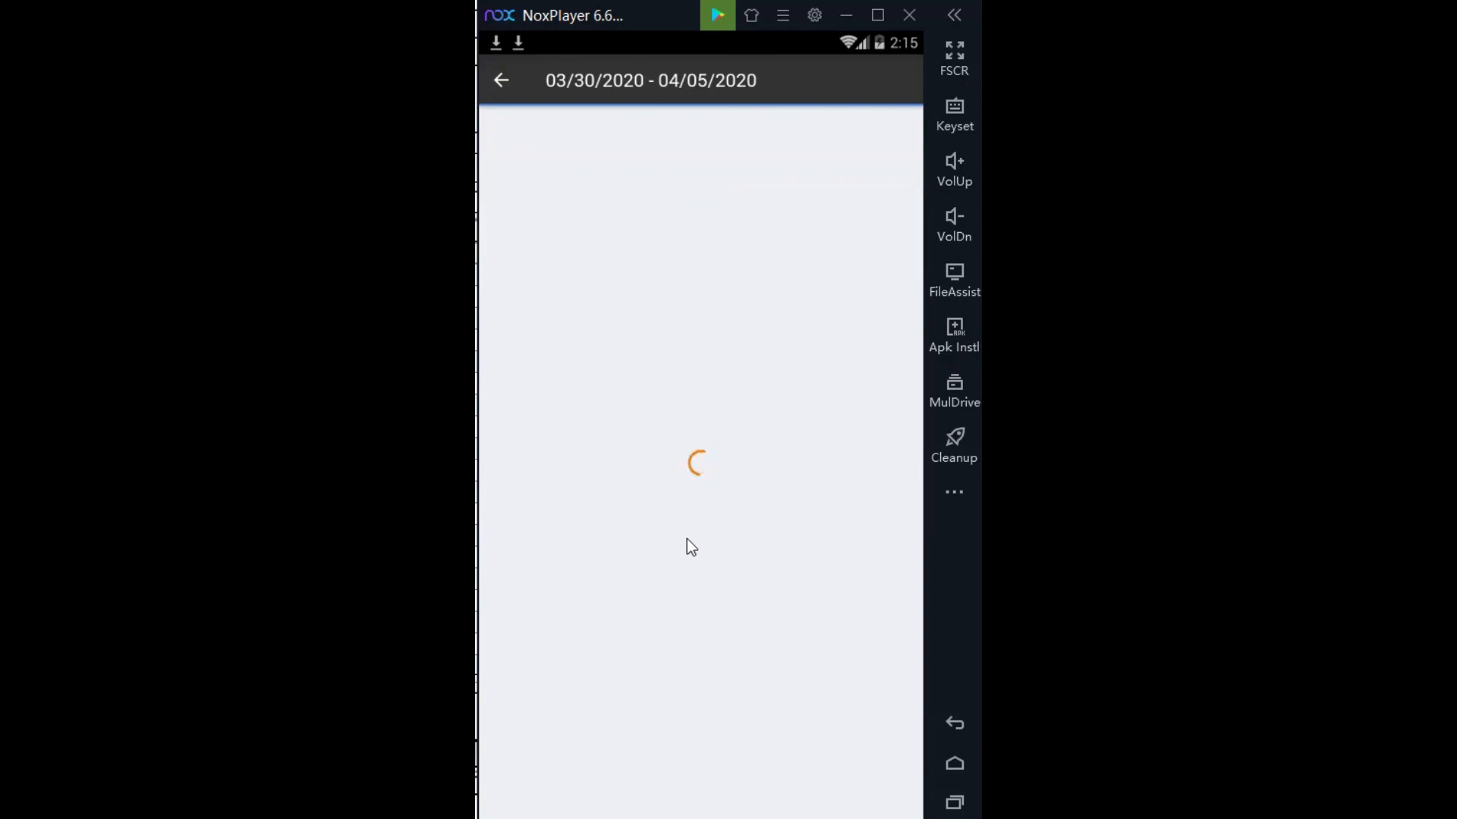
pyautogui.click(679, 720)
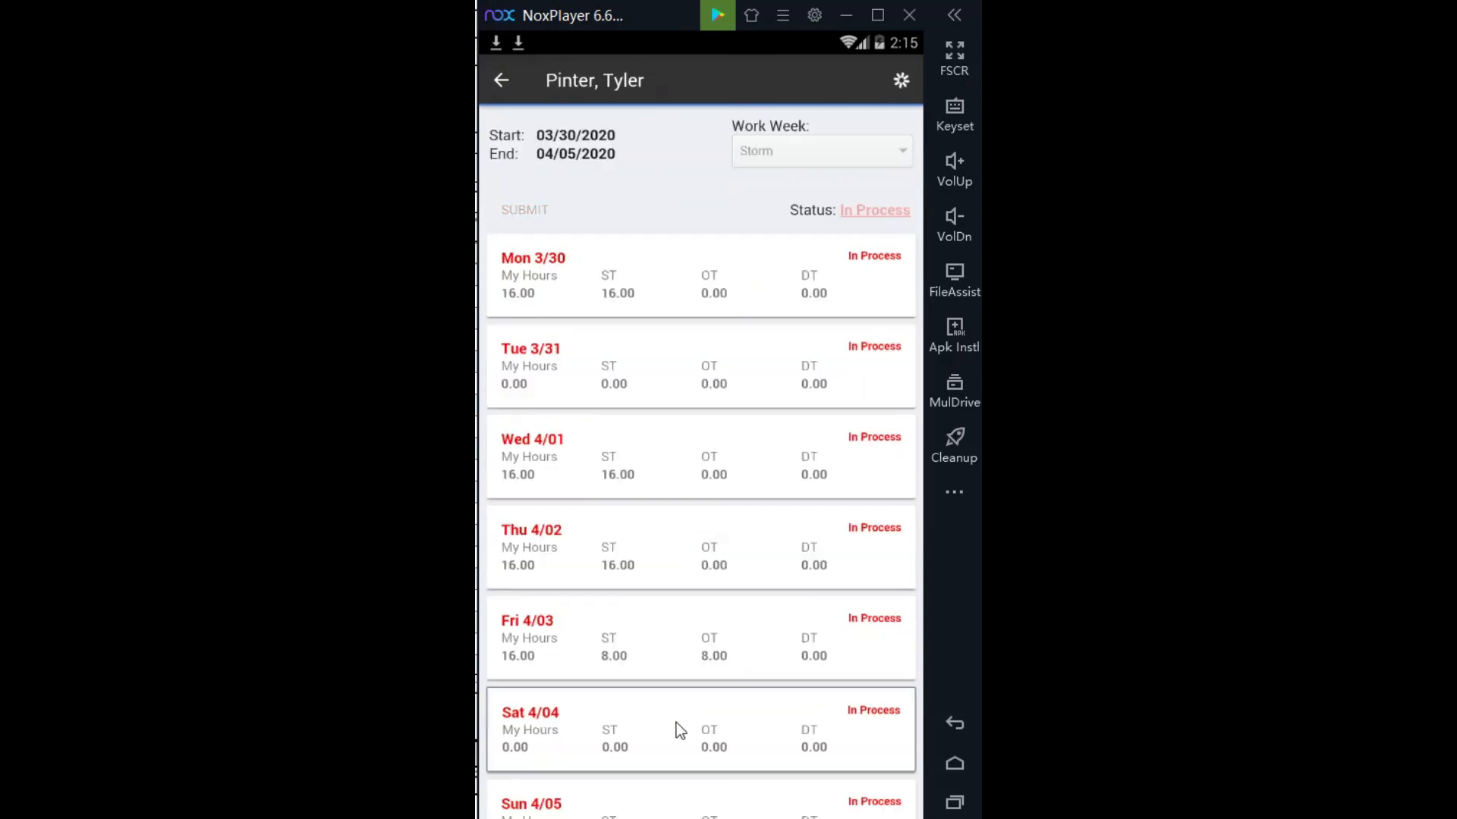